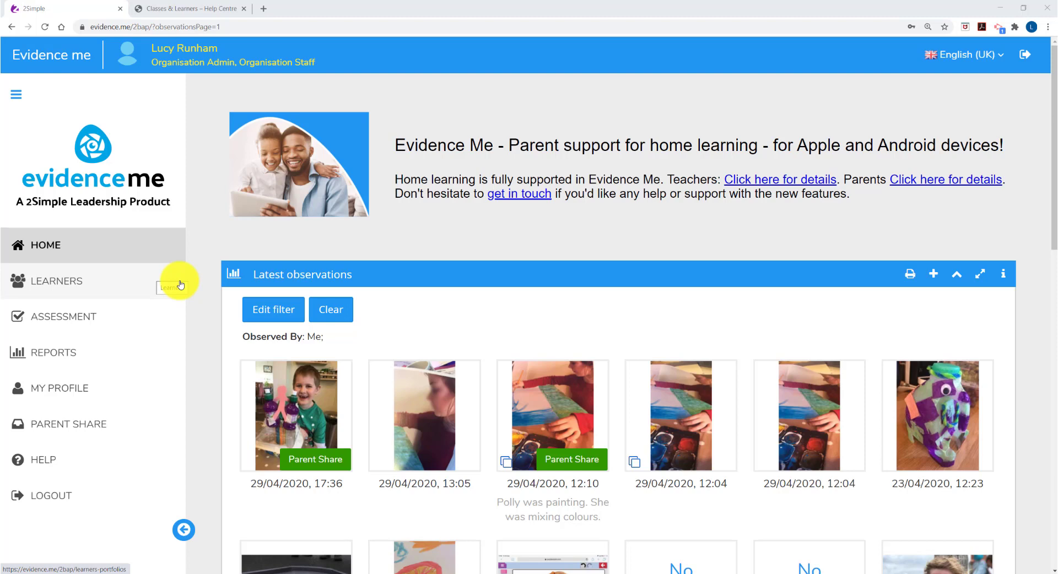
# Step: Open the Evidence Me help article on Classes & Learners and scroll to its CSV File section
pyautogui.click(153, 461)
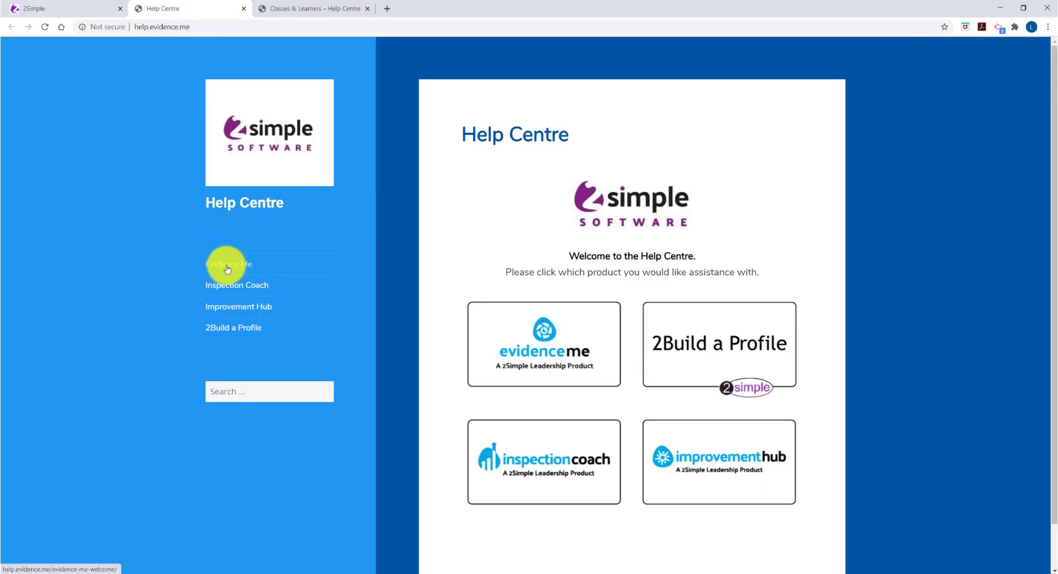
pyautogui.click(227, 269)
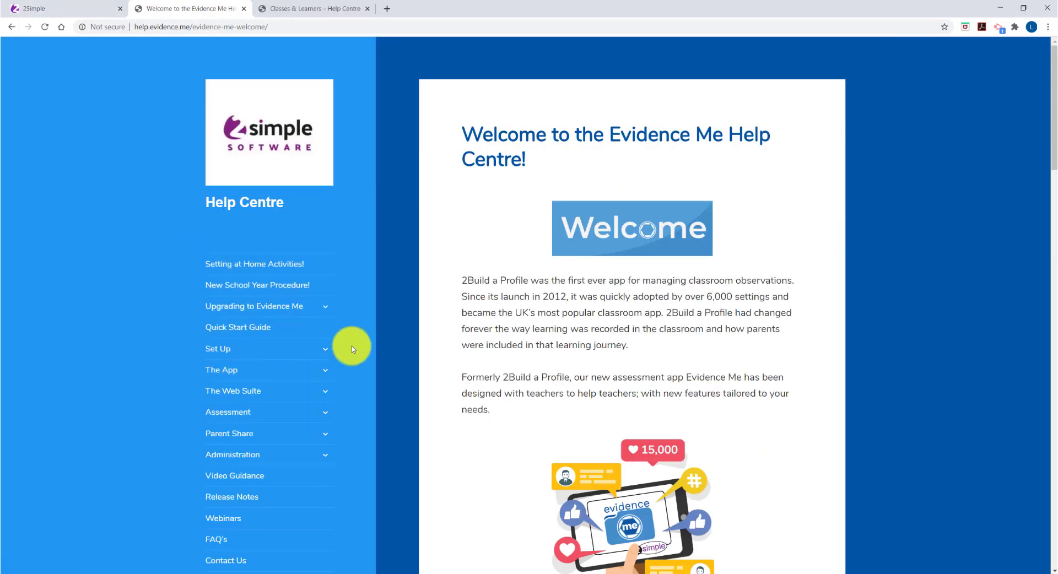
pyautogui.moveTo(321, 349)
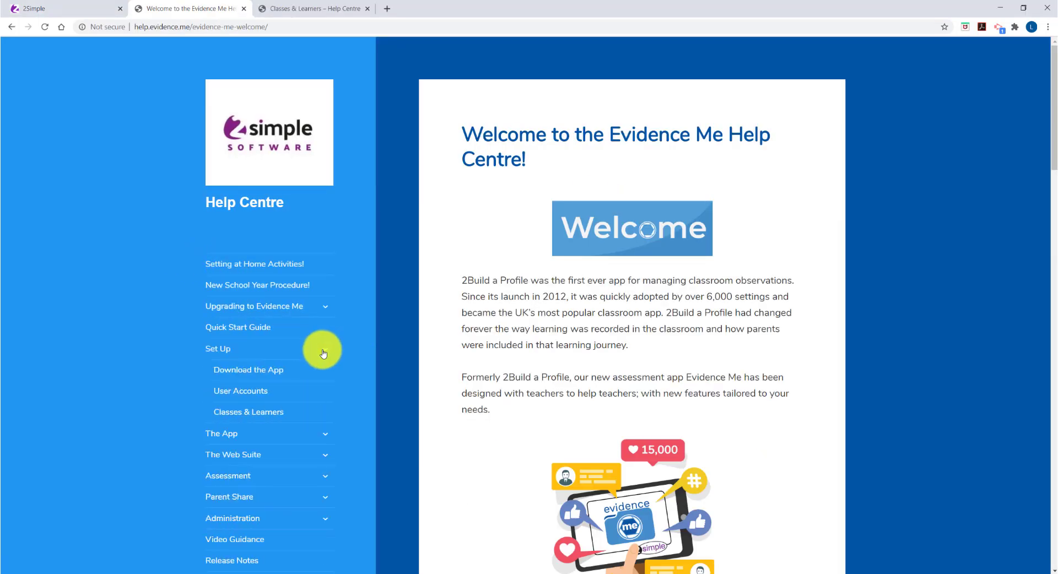
pyautogui.click(257, 417)
pyautogui.scroll(-6, 798, 354)
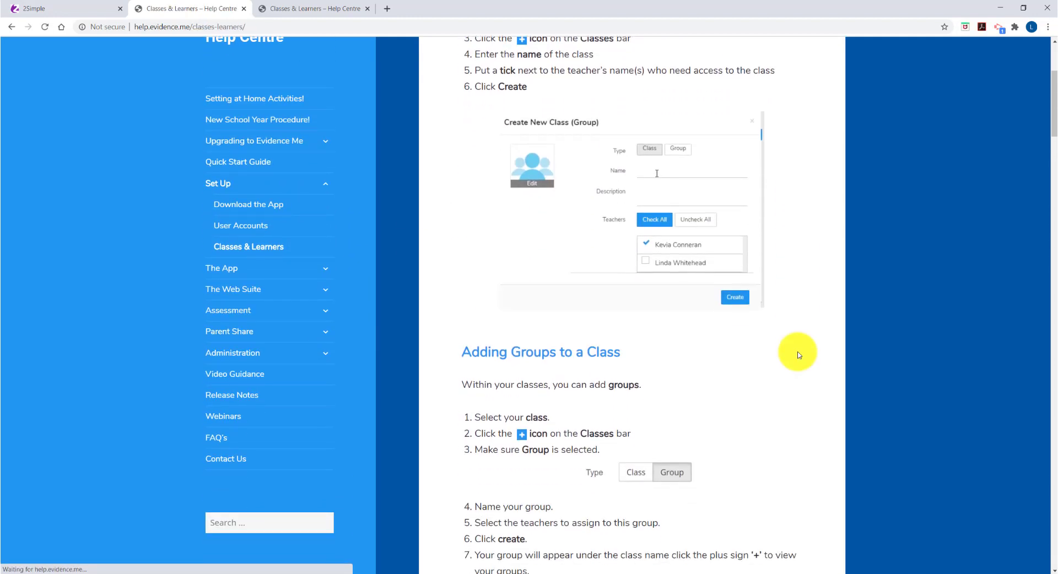
pyautogui.scroll(-12, 798, 354)
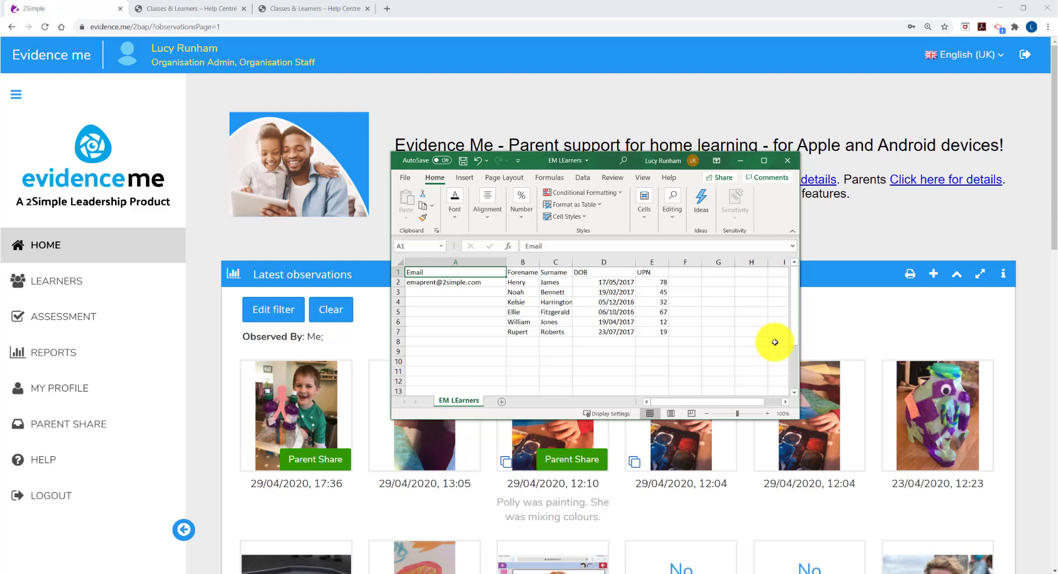
# Step: Return to Evidence Me's Learners page, check the Doves class, then view the empty Unassigned Learners list
pyautogui.click(207, 303)
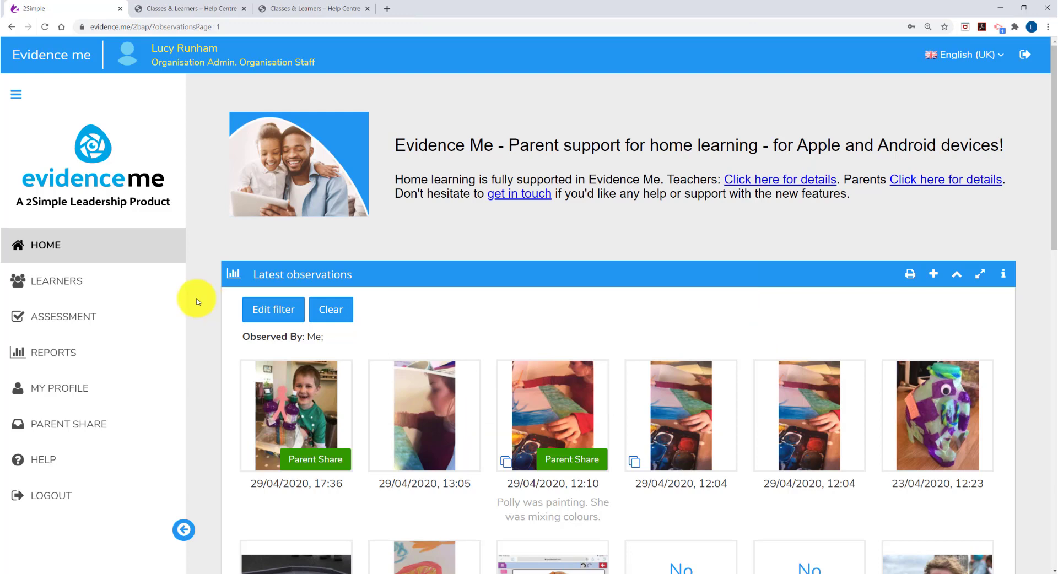
pyautogui.click(166, 282)
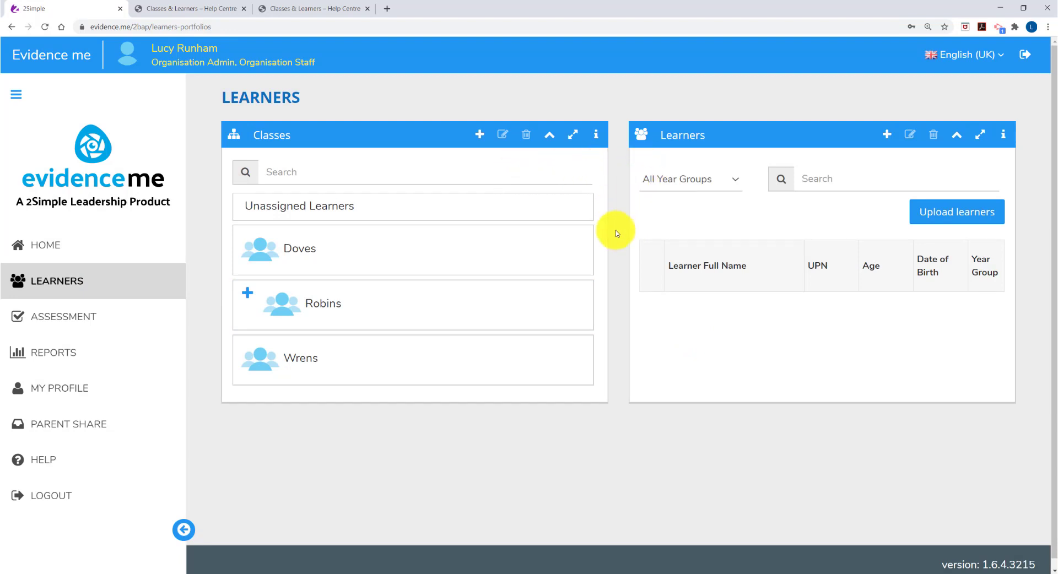
pyautogui.click(573, 257)
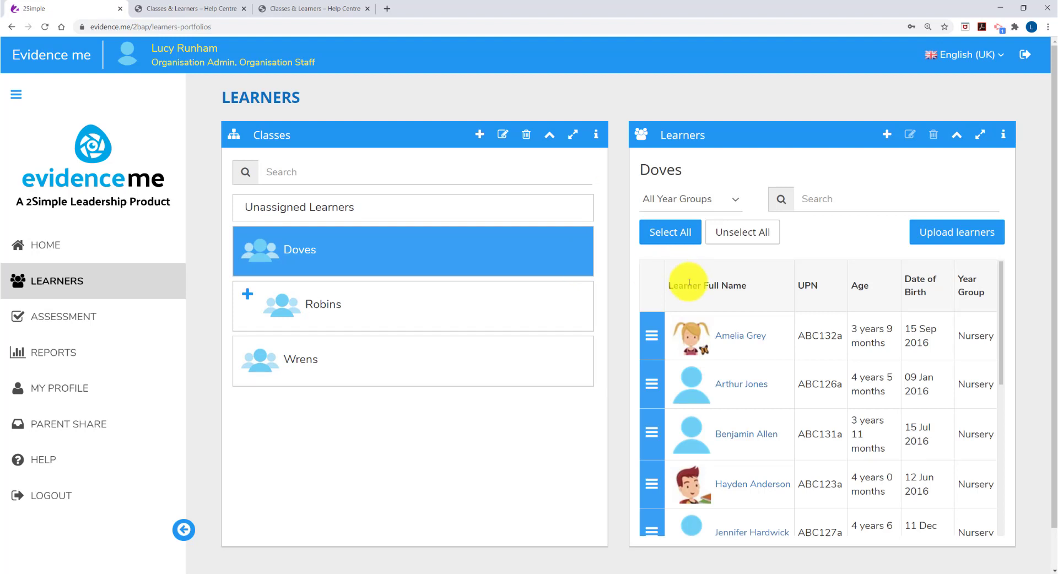
pyautogui.scroll(-3, 668, 336)
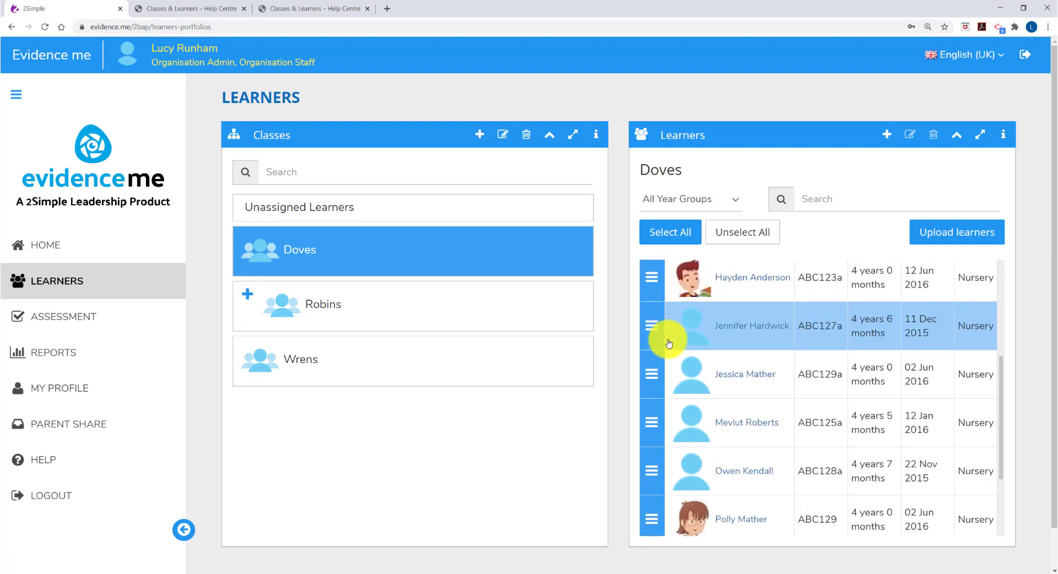
pyautogui.click(576, 205)
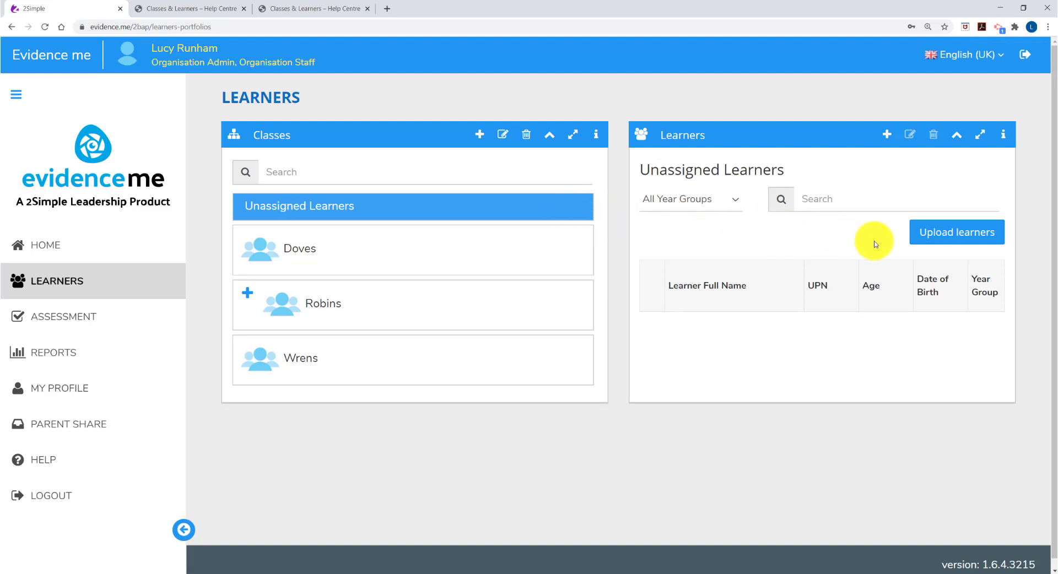
# Step: Upload EM LEarners.csv so its pre-school learners appear under Unassigned Learners
pyautogui.click(965, 230)
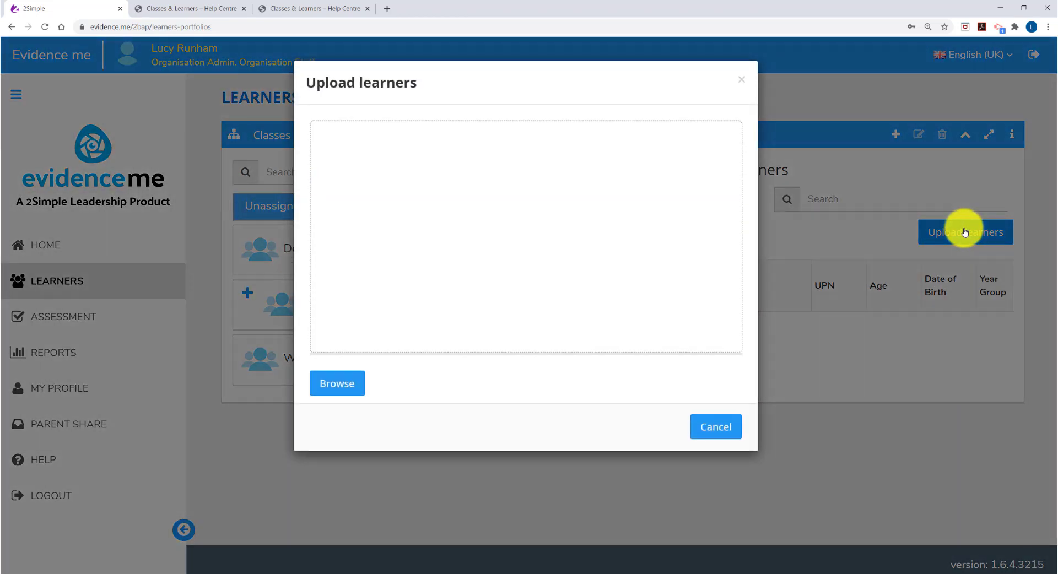
pyautogui.click(345, 392)
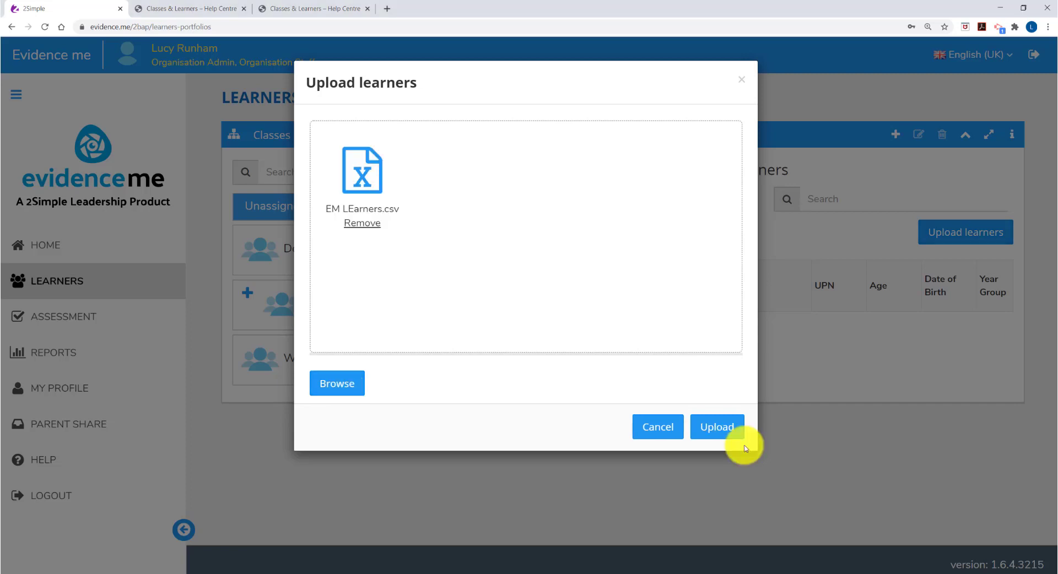
pyautogui.click(718, 427)
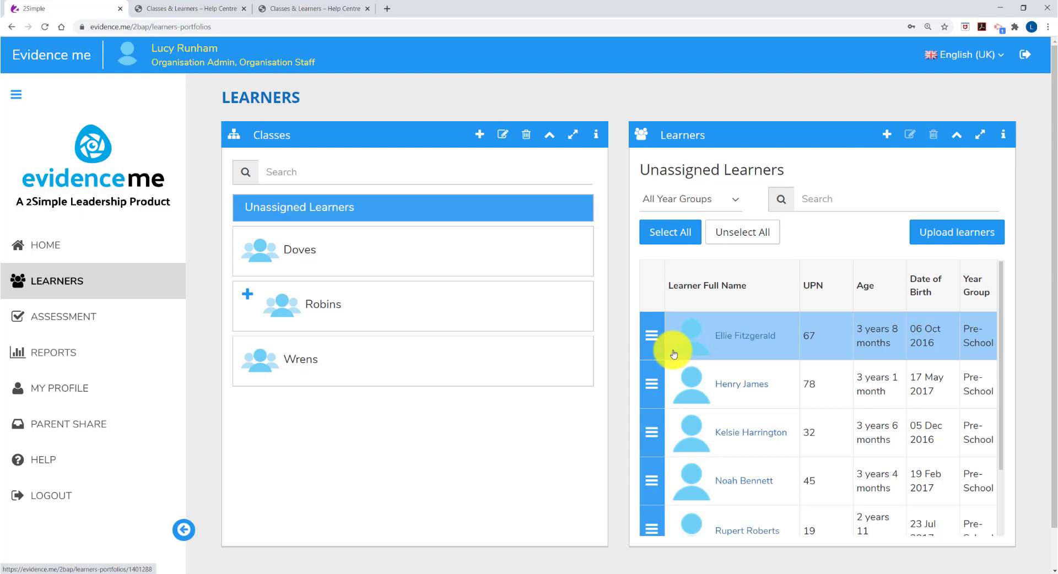
pyautogui.scroll(-2, 673, 353)
pyautogui.scroll(2, 673, 353)
# Step: Create a class named 'Swallows' with both teachers given access
pyautogui.click(477, 141)
pyautogui.click(549, 170)
pyautogui.write('Swall')
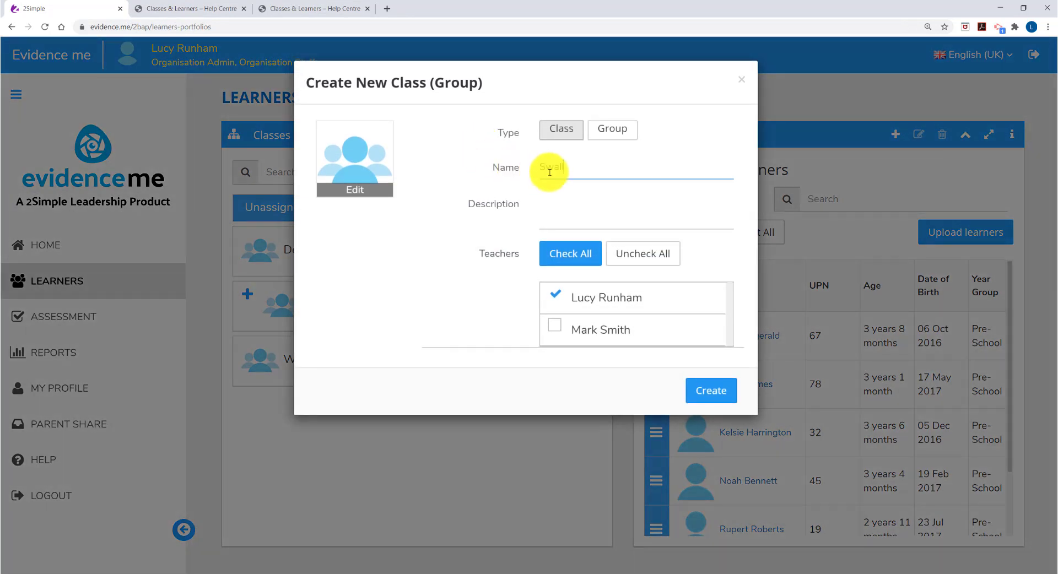
pyautogui.write('ows')
pyautogui.click(687, 220)
pyautogui.write('Swallows')
pyautogui.click(716, 325)
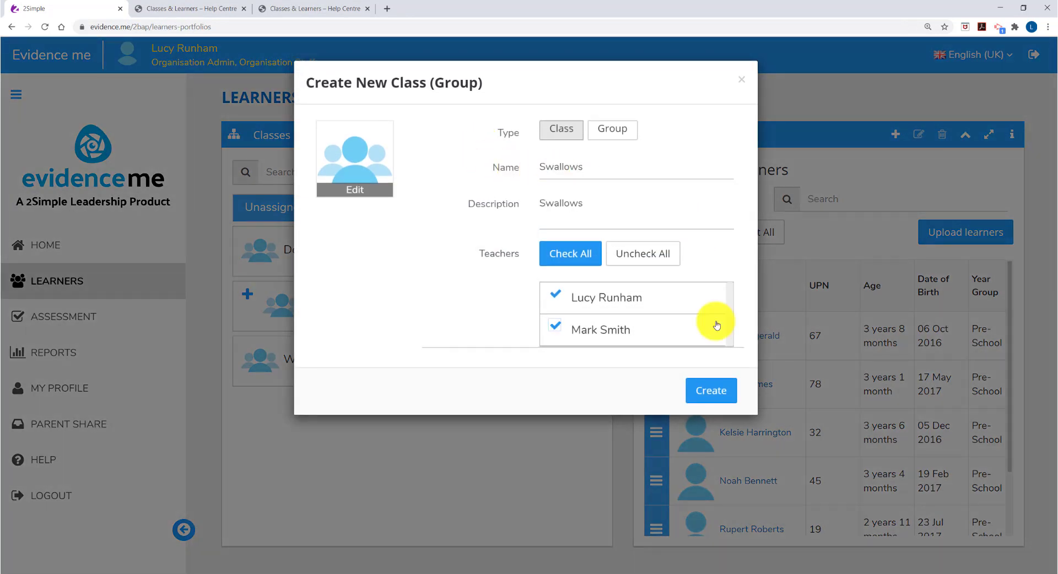
pyautogui.click(723, 389)
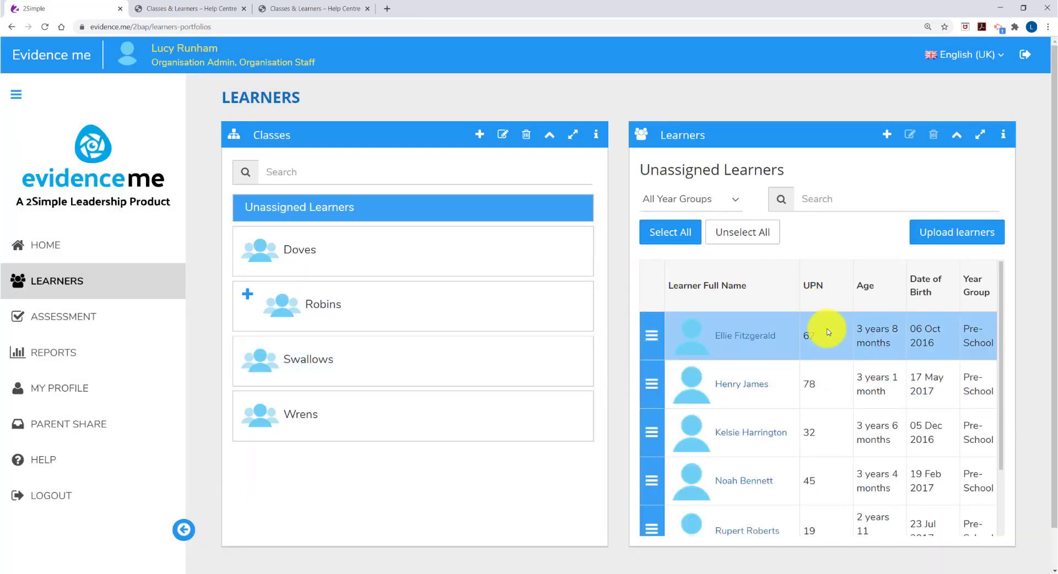
# Step: Select all six unassigned learners and move them into the Swallows class
pyautogui.click(761, 325)
pyautogui.click(763, 388)
pyautogui.click(830, 432)
pyautogui.click(832, 479)
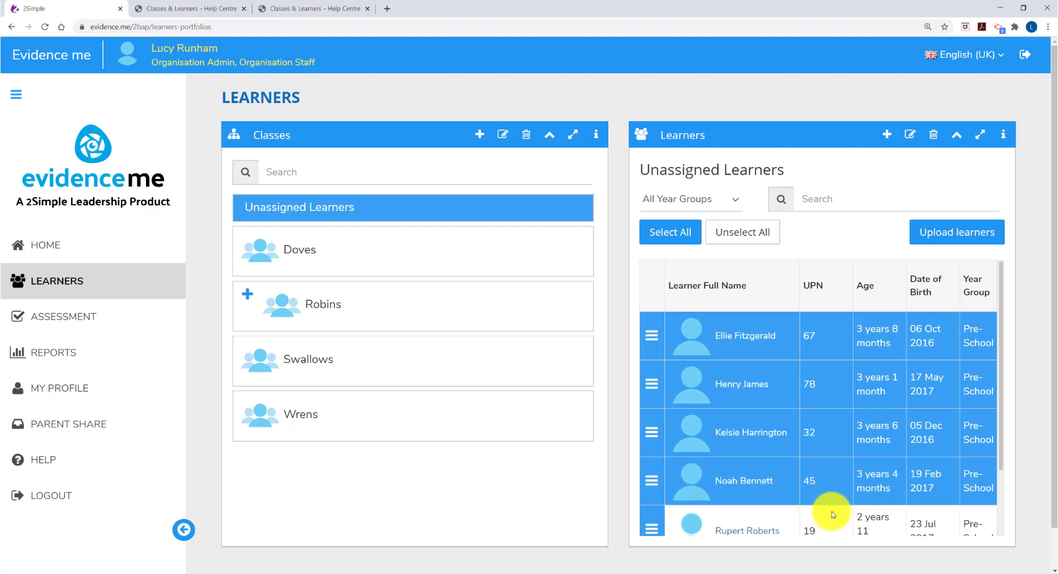
pyautogui.click(826, 508)
pyautogui.scroll(-2, 832, 496)
pyautogui.click(834, 494)
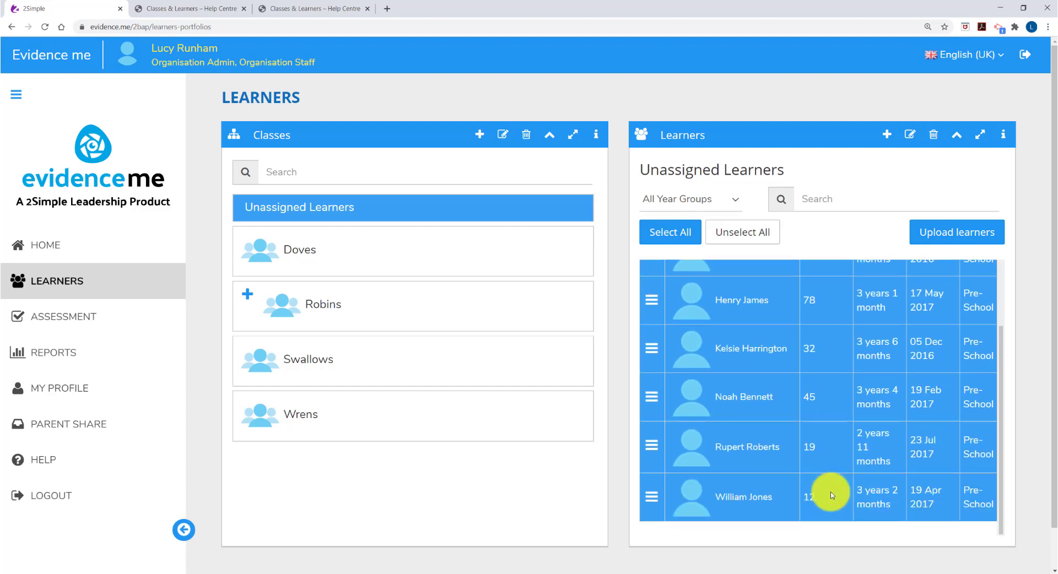
pyautogui.scroll(3, 832, 493)
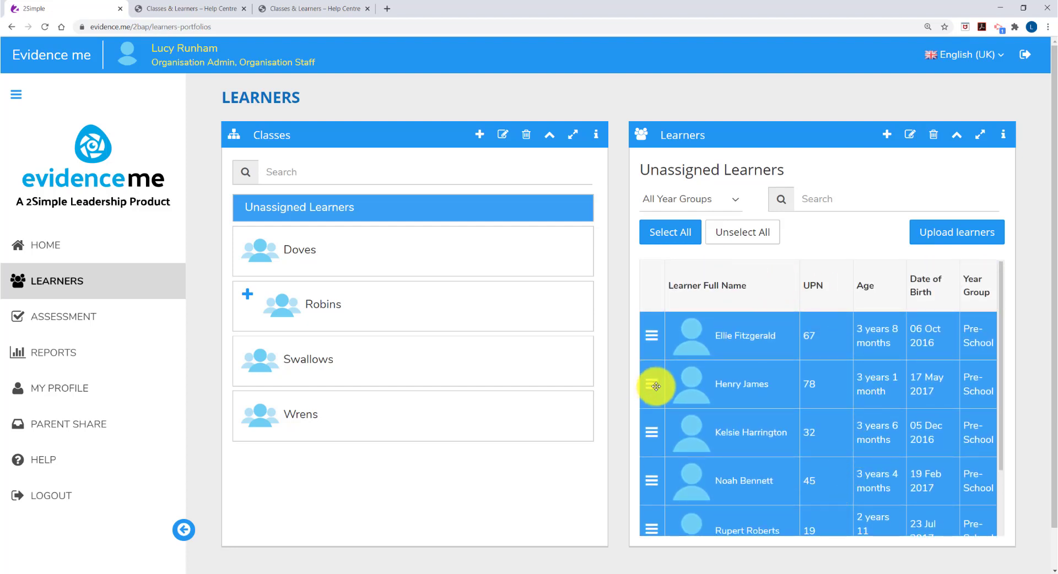
pyautogui.moveTo(656, 393); pyautogui.dragTo(551, 358)
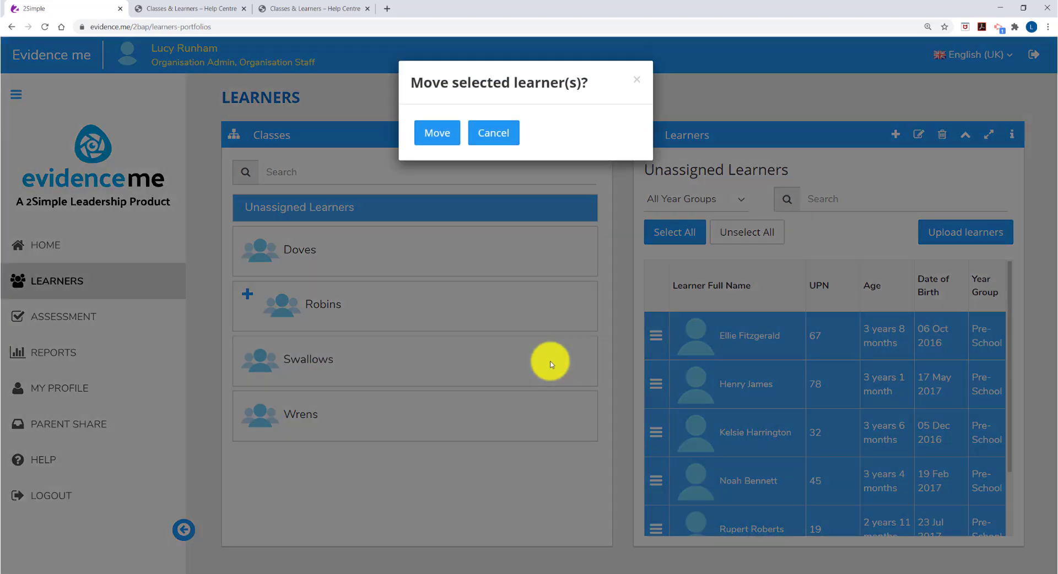
pyautogui.click(424, 136)
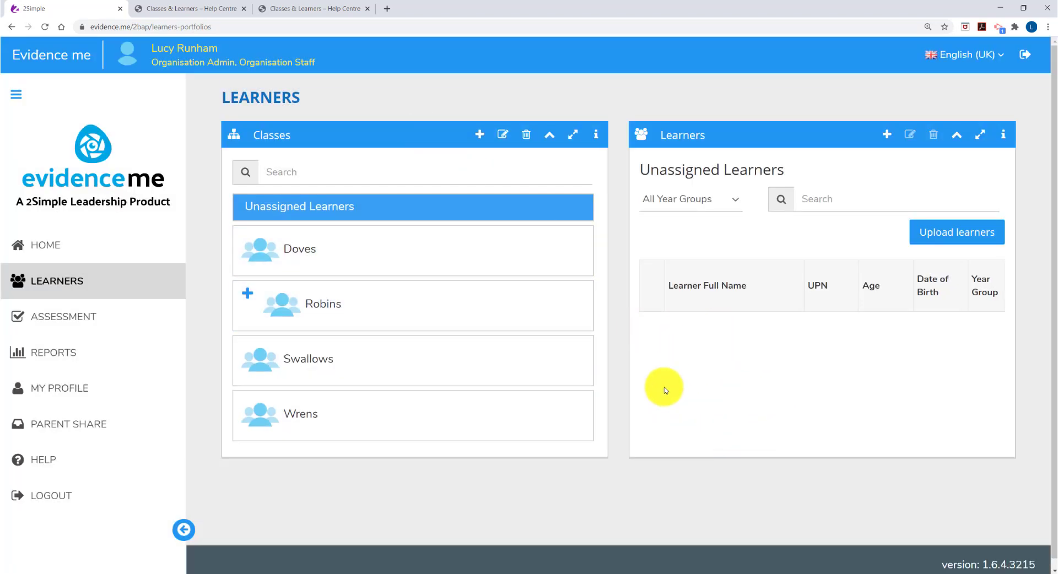
# Step: Open the Swallows class and select its first learner
pyautogui.click(560, 364)
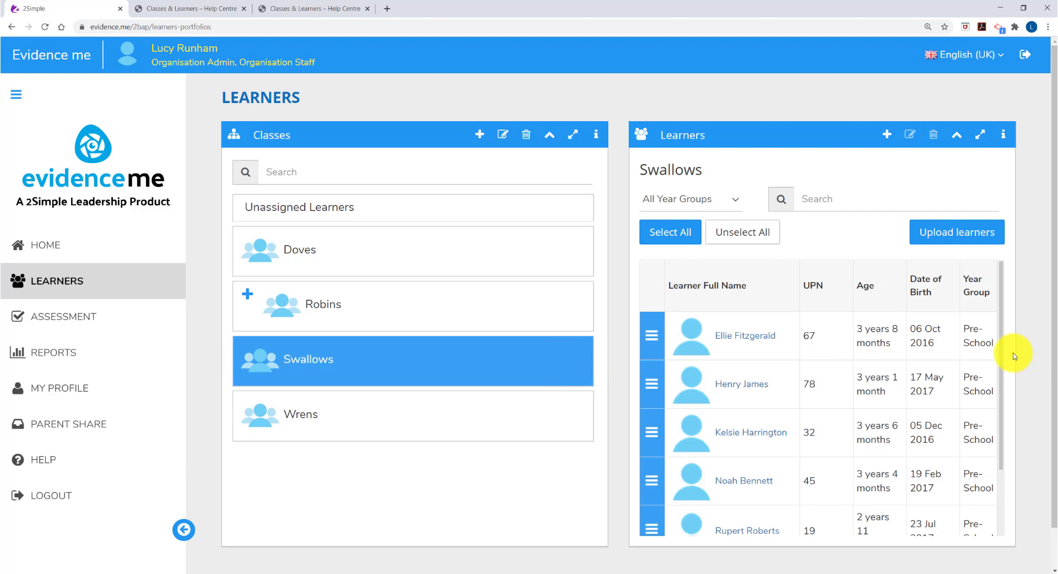
pyautogui.click(972, 339)
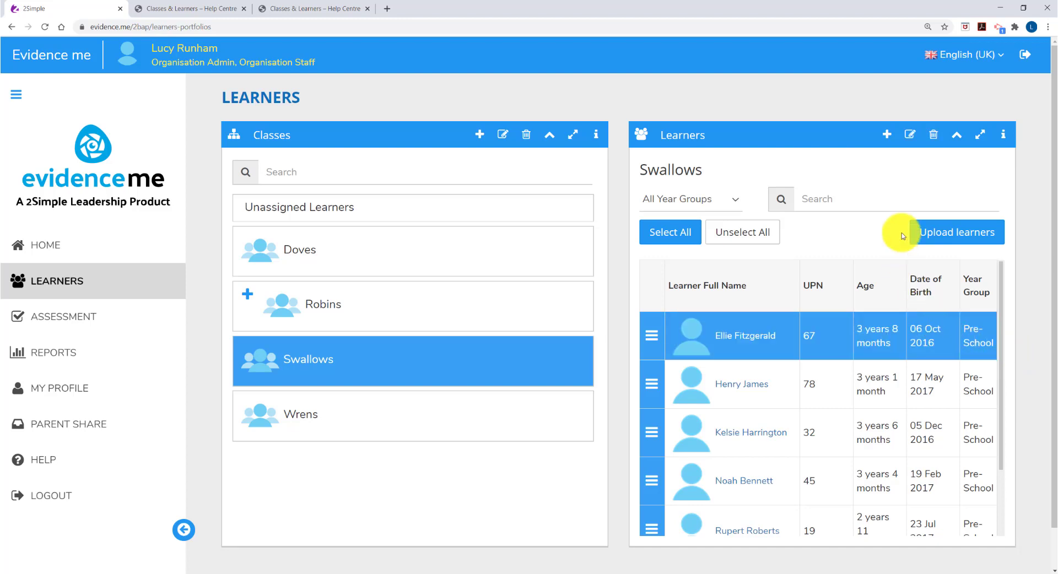
# Step: Replace the first Swallows learner's blank picture with a cartoon girl avatar and save
pyautogui.click(909, 140)
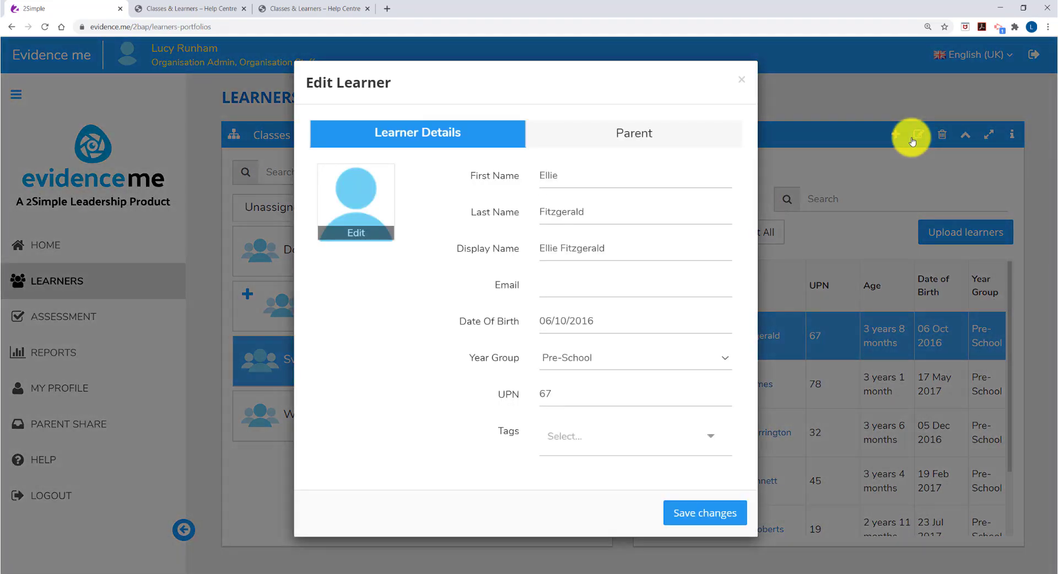
pyautogui.click(374, 236)
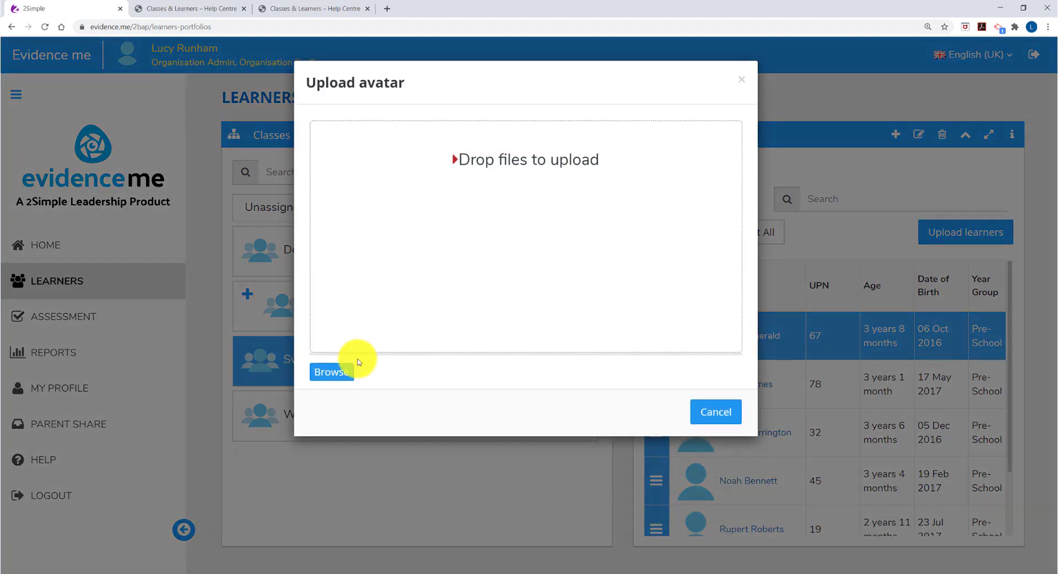
pyautogui.click(348, 372)
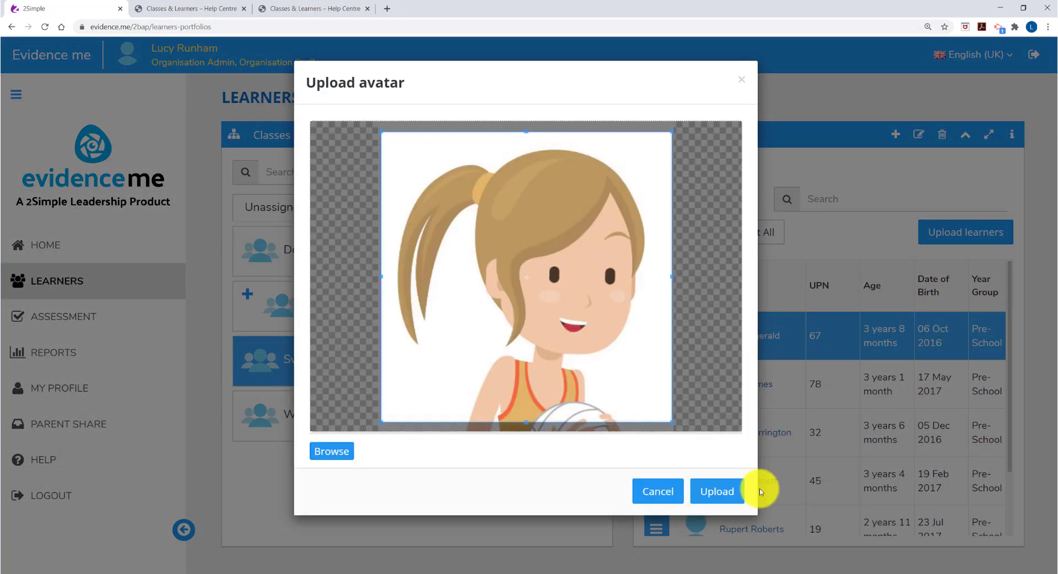
pyautogui.click(725, 496)
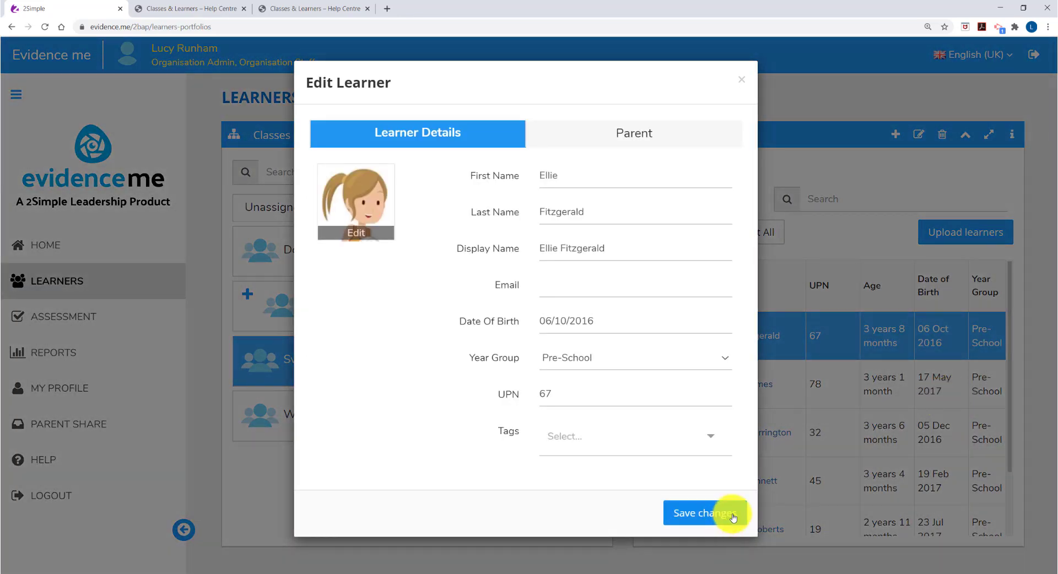
pyautogui.click(733, 514)
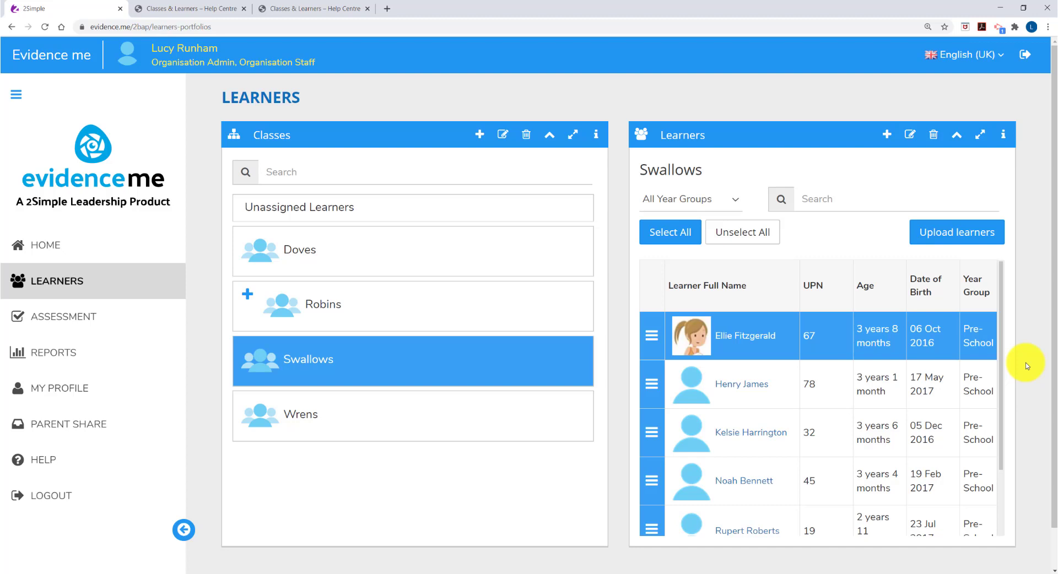
# Step: Open the second Swallows learner's details and copy their stored e-mail address
pyautogui.click(950, 386)
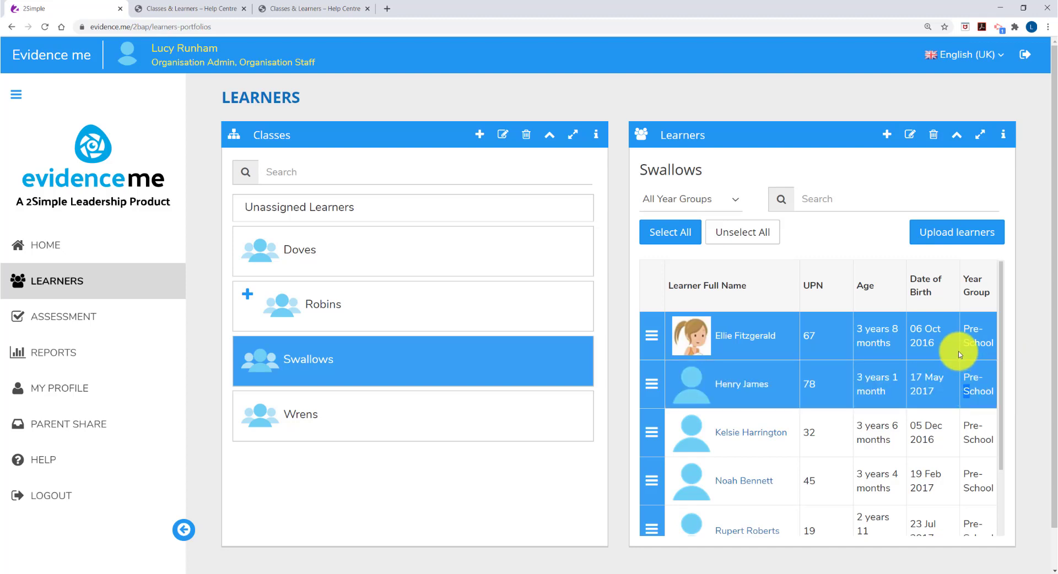
pyautogui.click(961, 353)
pyautogui.click(910, 137)
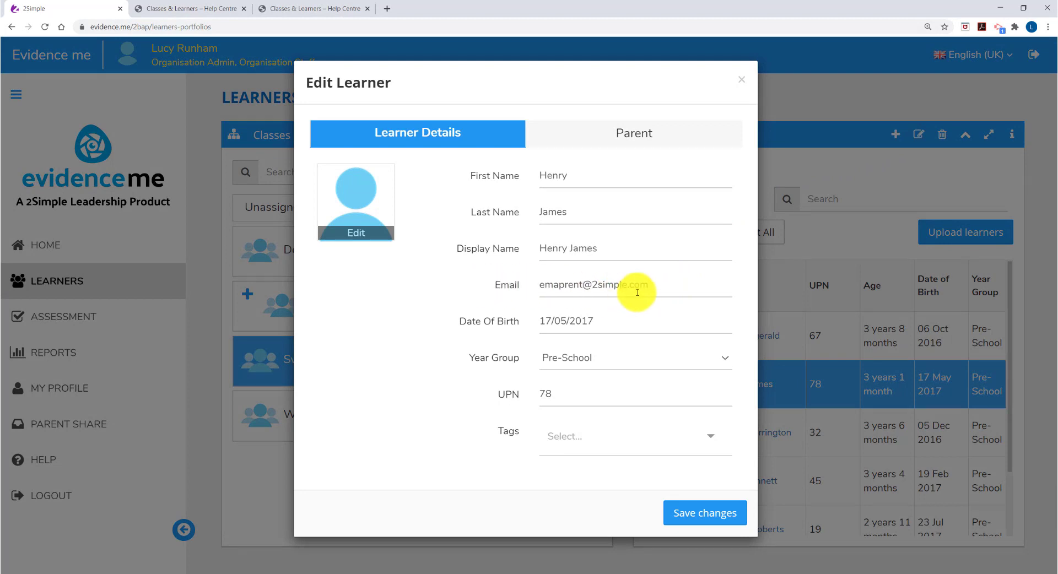
pyautogui.moveTo(647, 286); pyautogui.dragTo(534, 302)
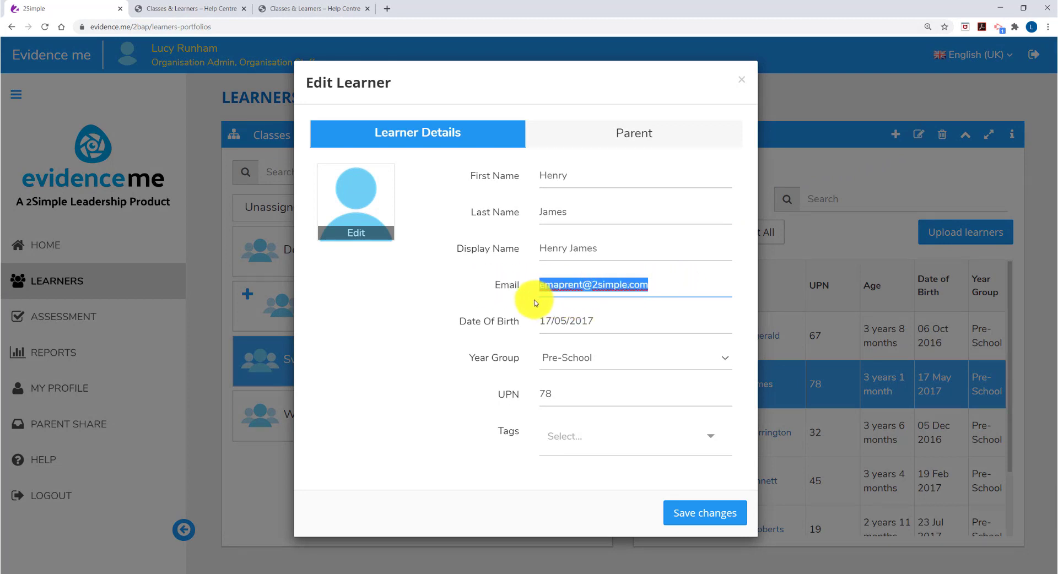
pyautogui.rightClick(623, 286)
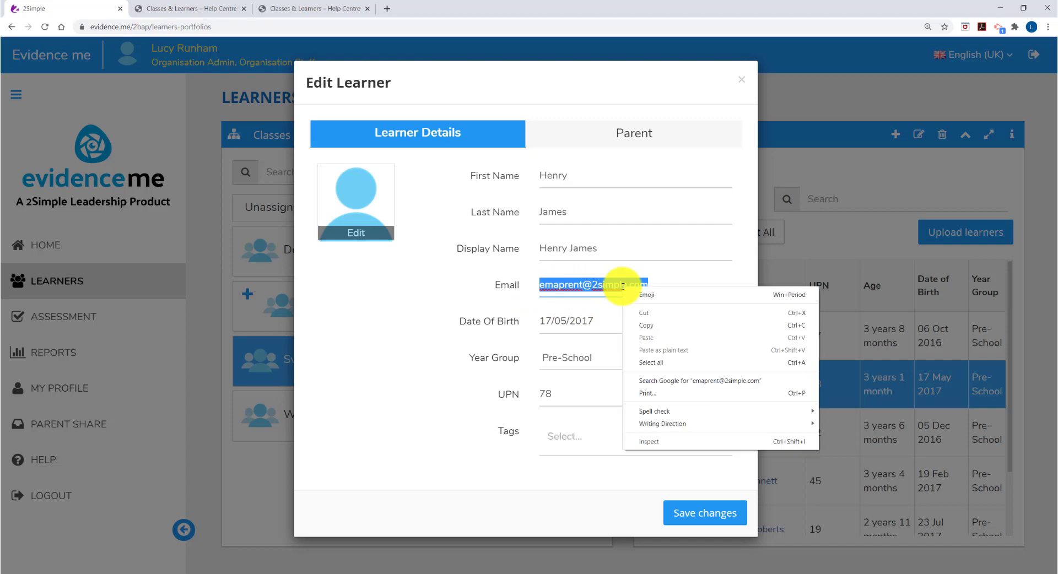
pyautogui.click(656, 322)
# Step: Add the copied e-mail as a parent with an invitation sent, and save the changes
pyautogui.click(633, 132)
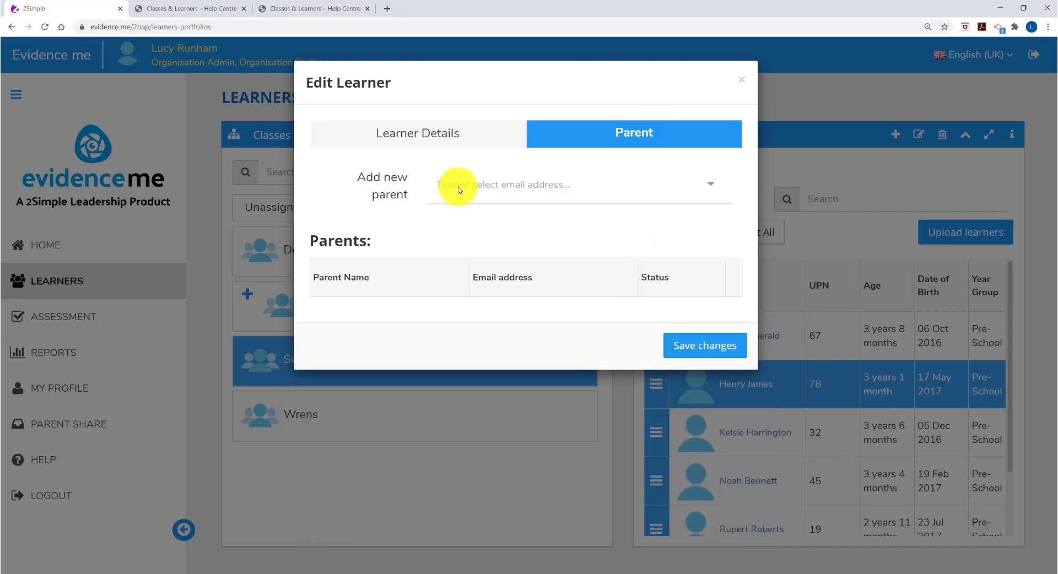
pyautogui.click(457, 186)
pyautogui.hotkey('ctrl', 'v')
pyautogui.press('Return')
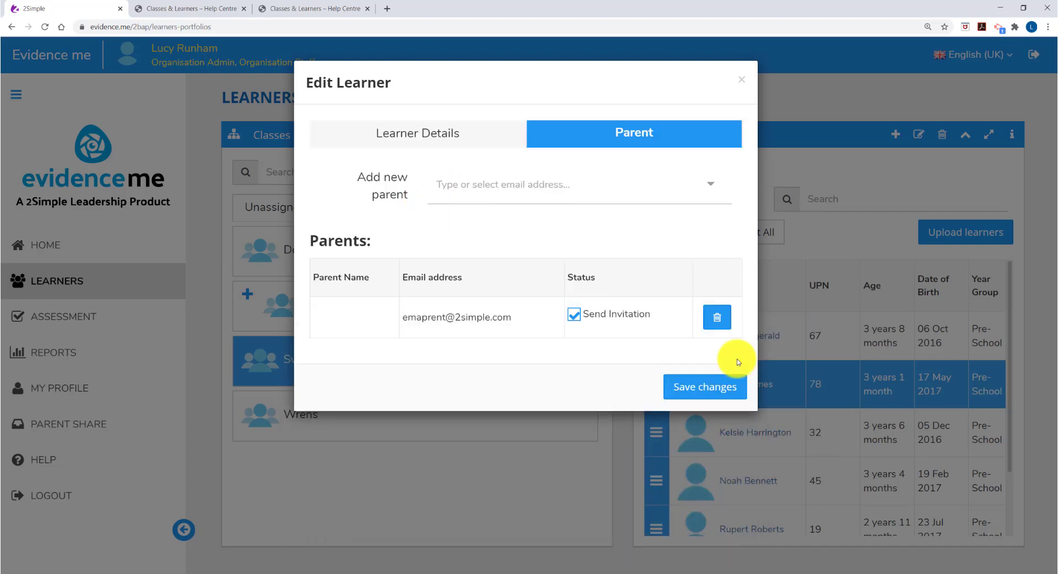
pyautogui.click(738, 392)
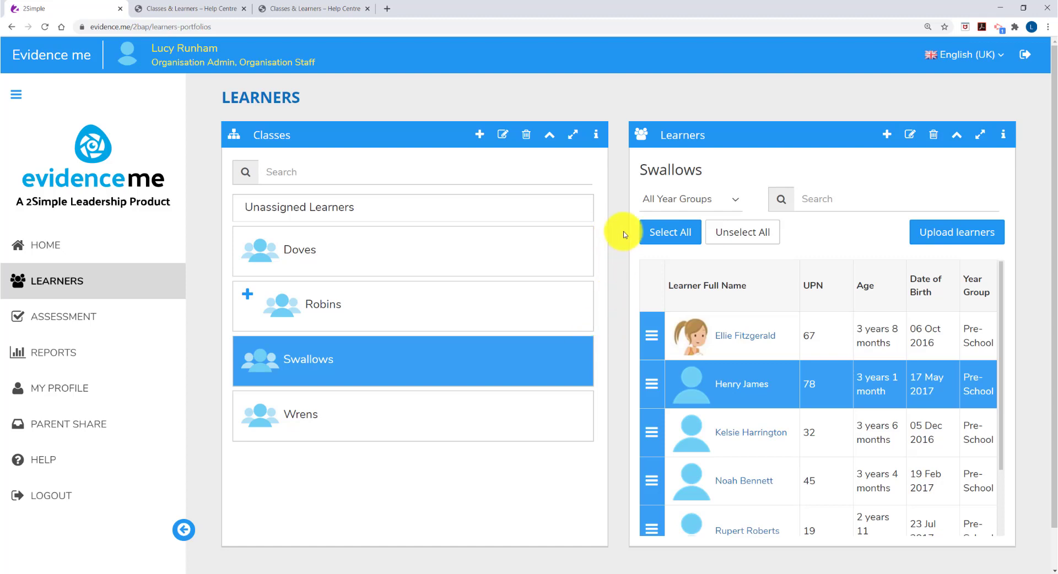
# Step: Start a new group named 'Key Worker Mark', reuse the name as description, and tick the second teacher
pyautogui.click(480, 140)
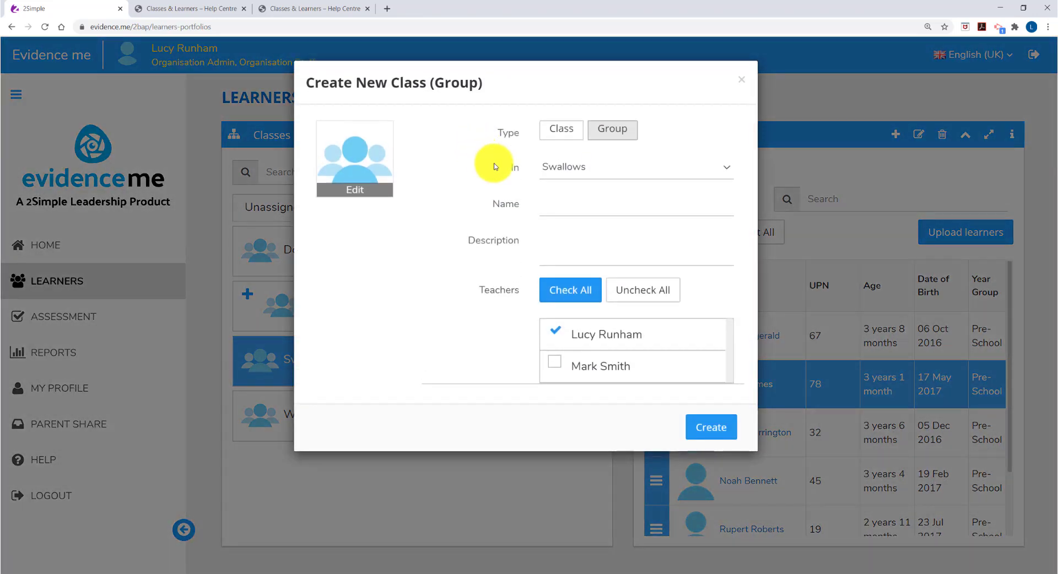
pyautogui.click(617, 130)
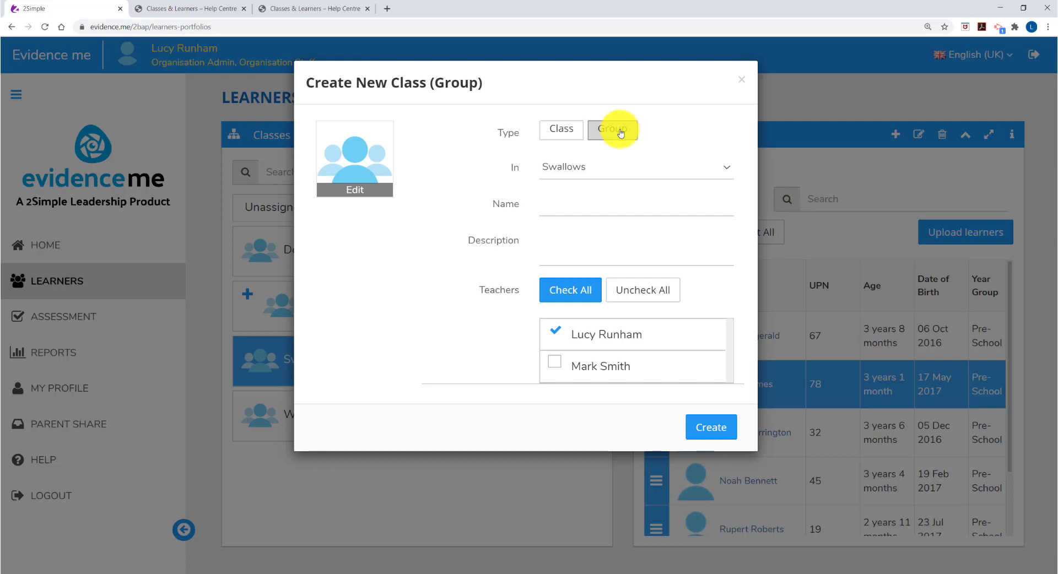
pyautogui.click(651, 205)
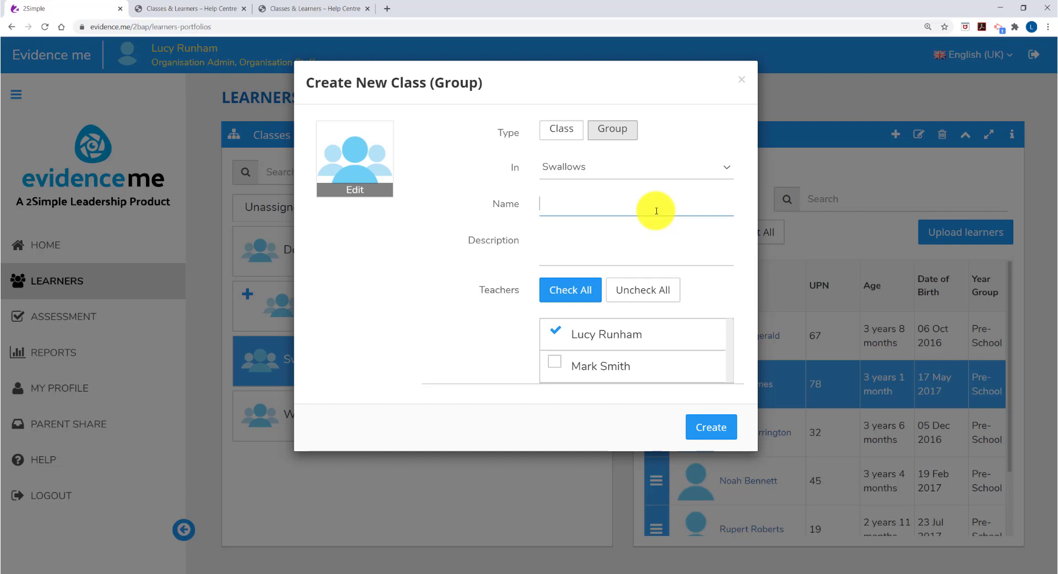
pyautogui.write('Key Worker Mark')
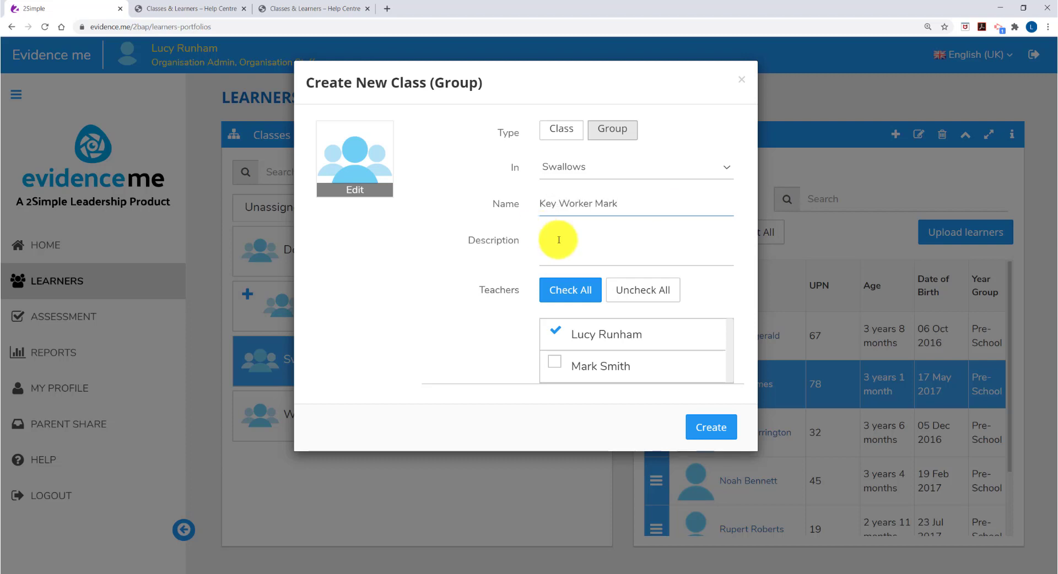
pyautogui.moveTo(628, 204); pyautogui.dragTo(538, 224)
pyautogui.hotkey('ctrl', 'c')
pyautogui.click(568, 238)
pyautogui.hotkey('ctrl', 'v')
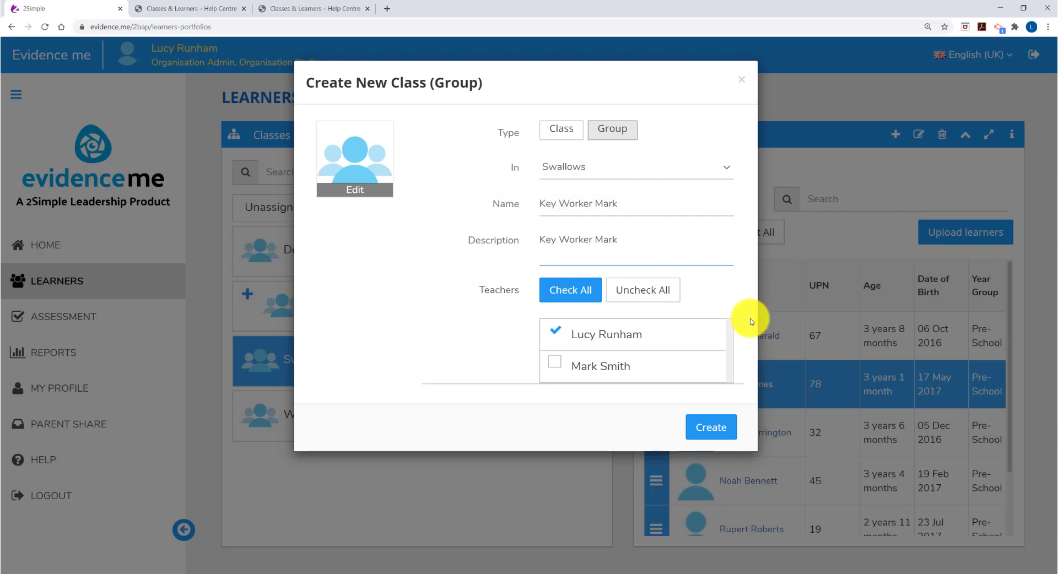
pyautogui.click(708, 366)
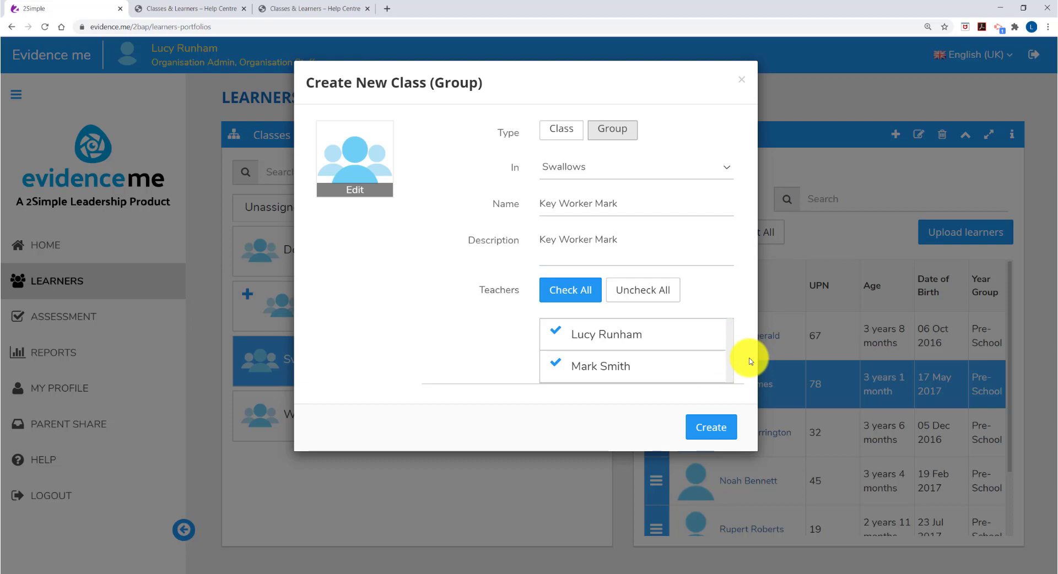
# Step: Create the Key Worker Mark group, expand Swallows and Robins, and open the new empty group
pyautogui.click(730, 428)
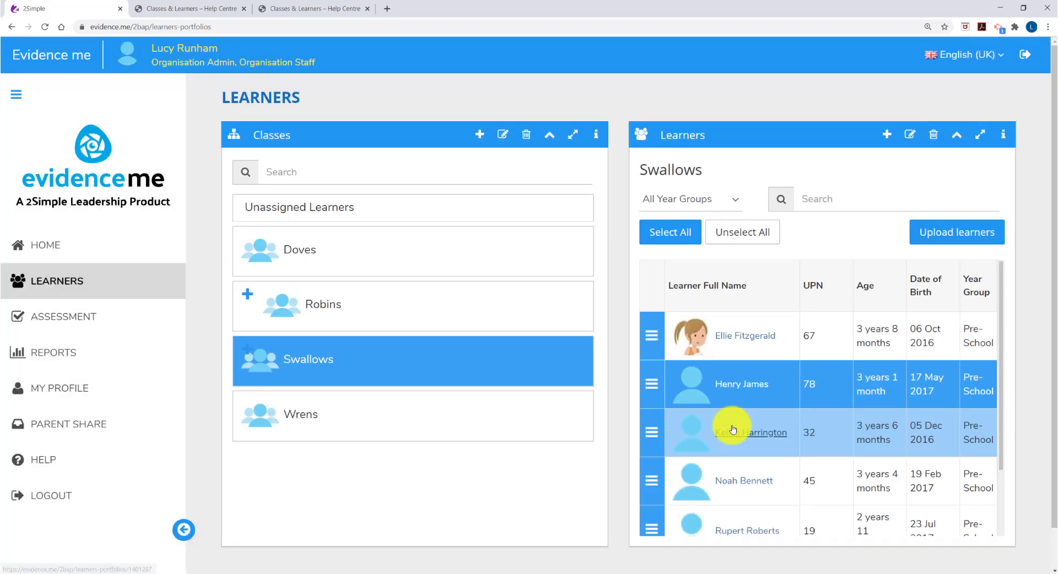
pyautogui.click(248, 358)
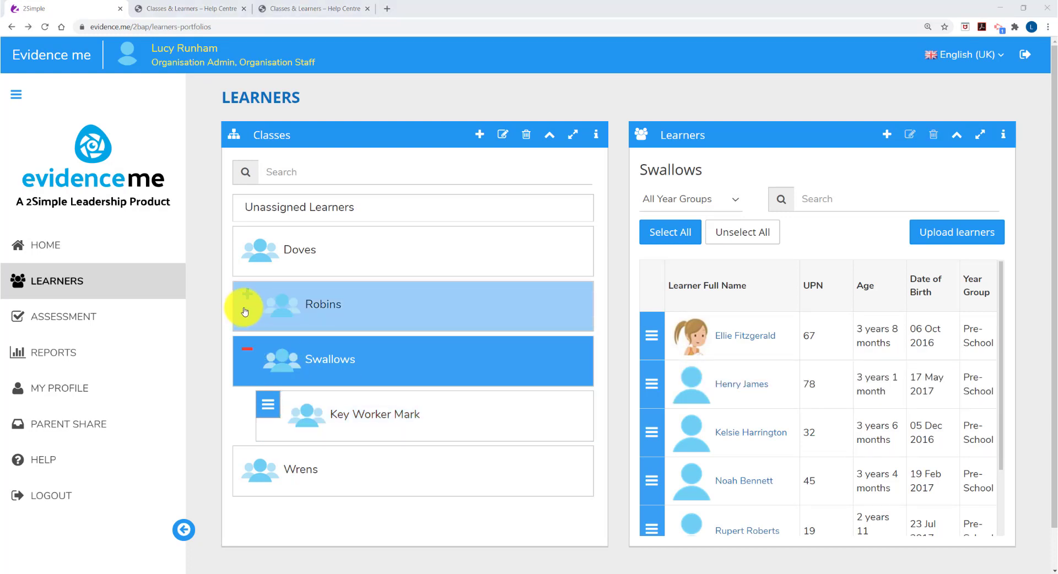
pyautogui.click(247, 294)
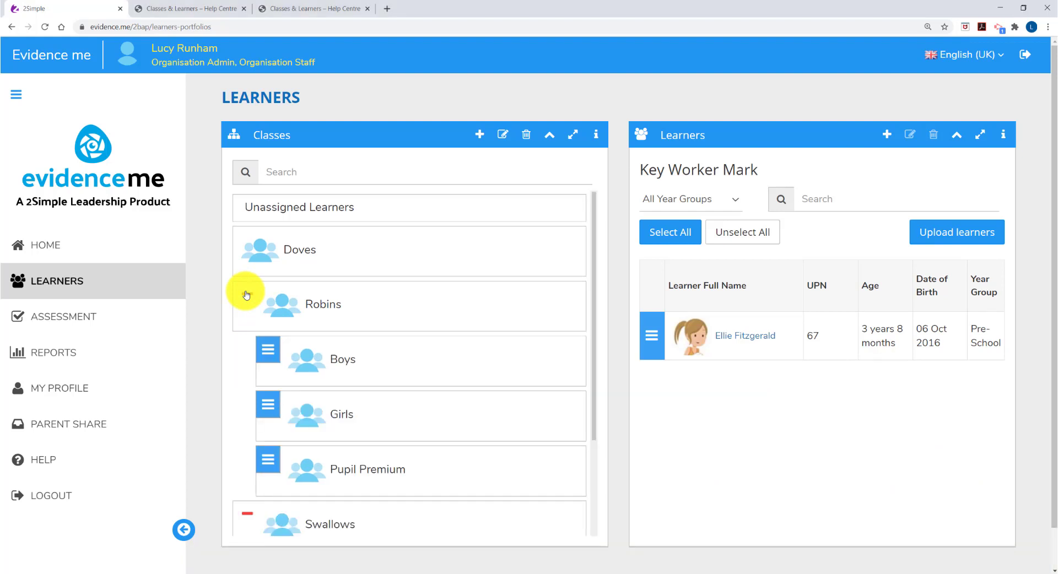
pyautogui.click(246, 294)
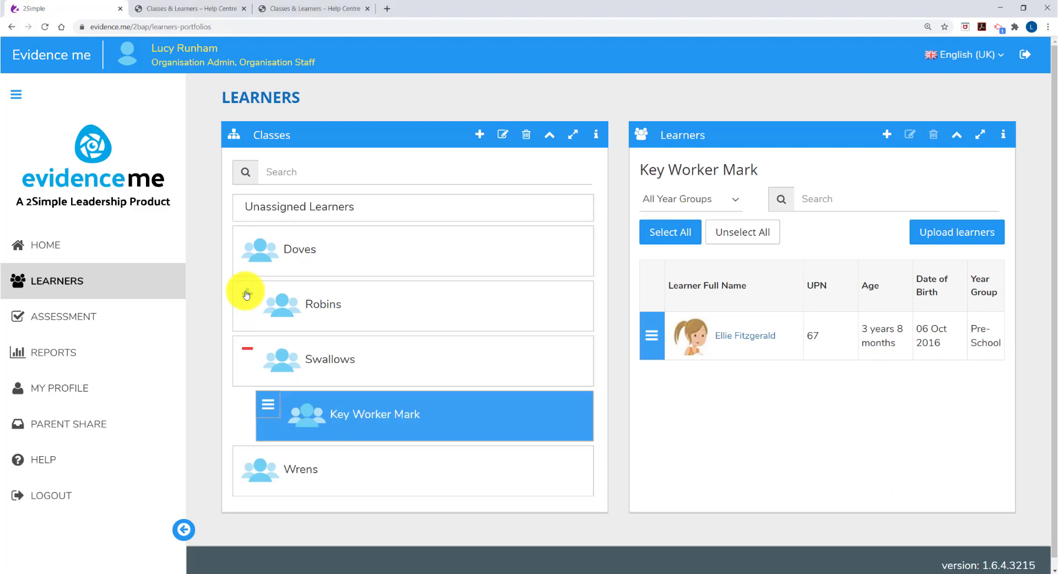
pyautogui.click(541, 417)
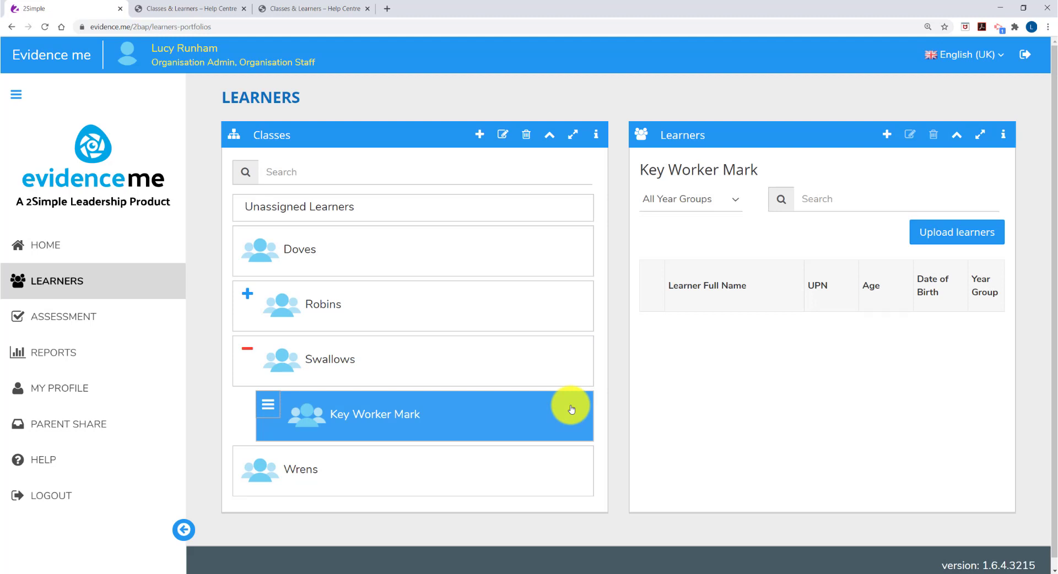
# Step: Copy the first Swallows learner into Key Worker Mark and check they appear in both lists
pyautogui.click(568, 367)
pyautogui.click(794, 343)
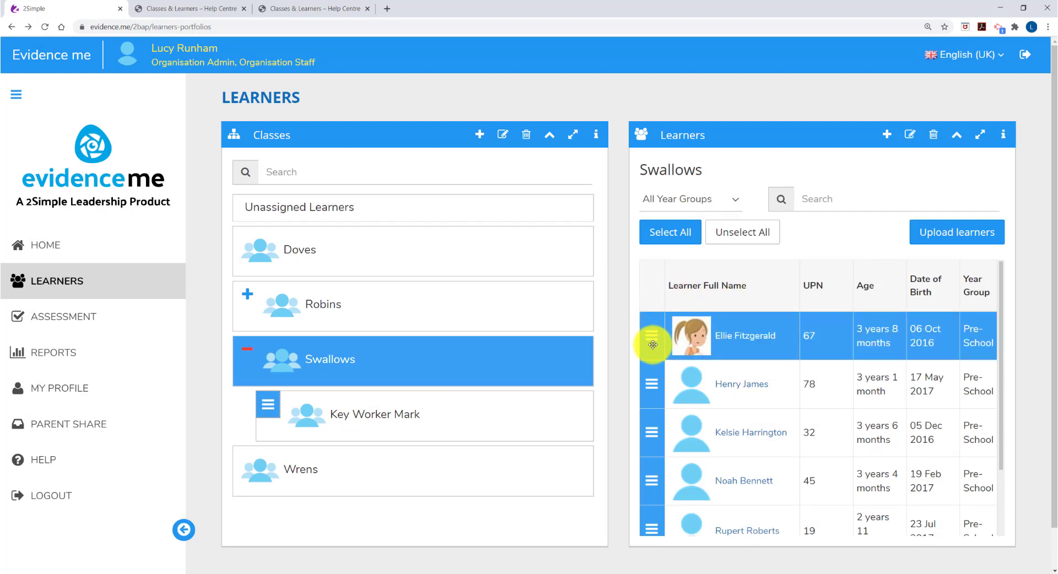
pyautogui.moveTo(652, 343); pyautogui.dragTo(508, 423)
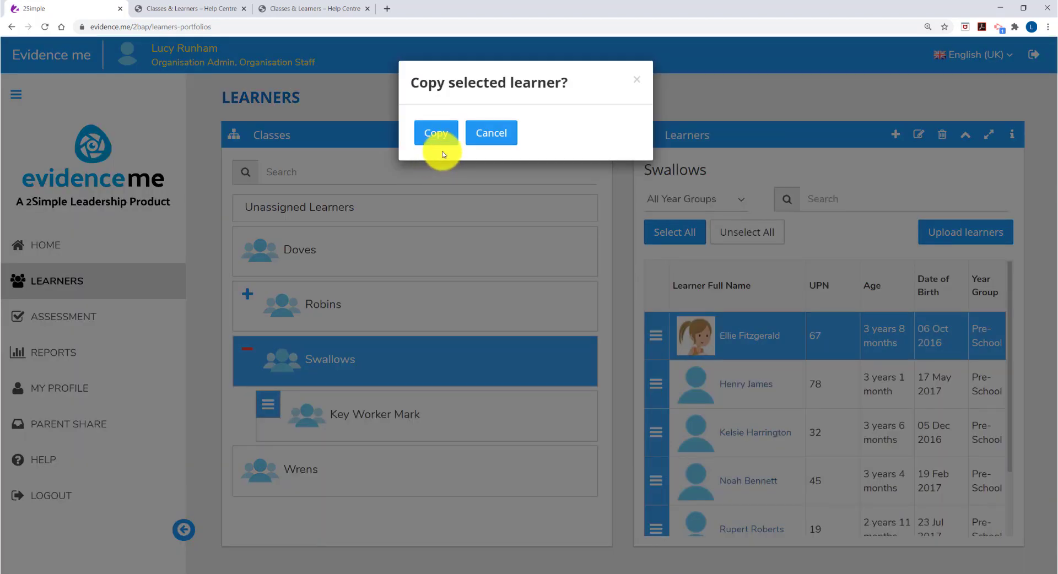
pyautogui.click(440, 142)
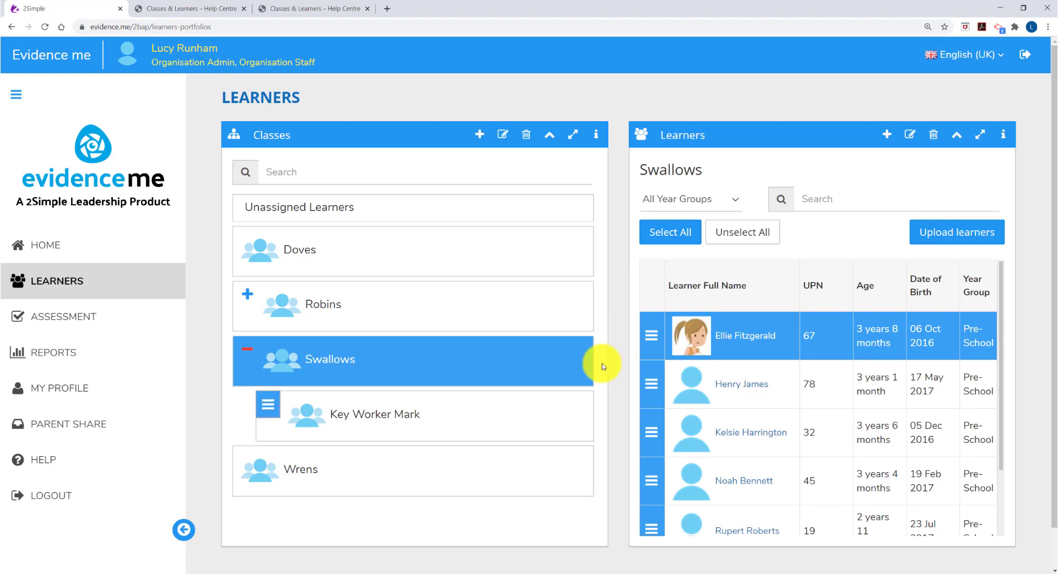
pyautogui.click(568, 427)
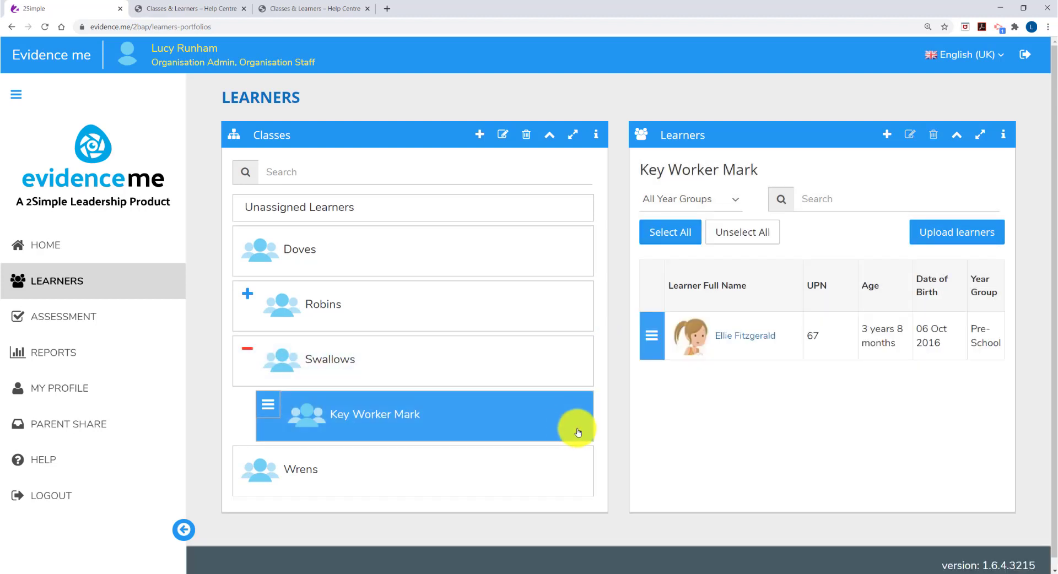
pyautogui.click(567, 363)
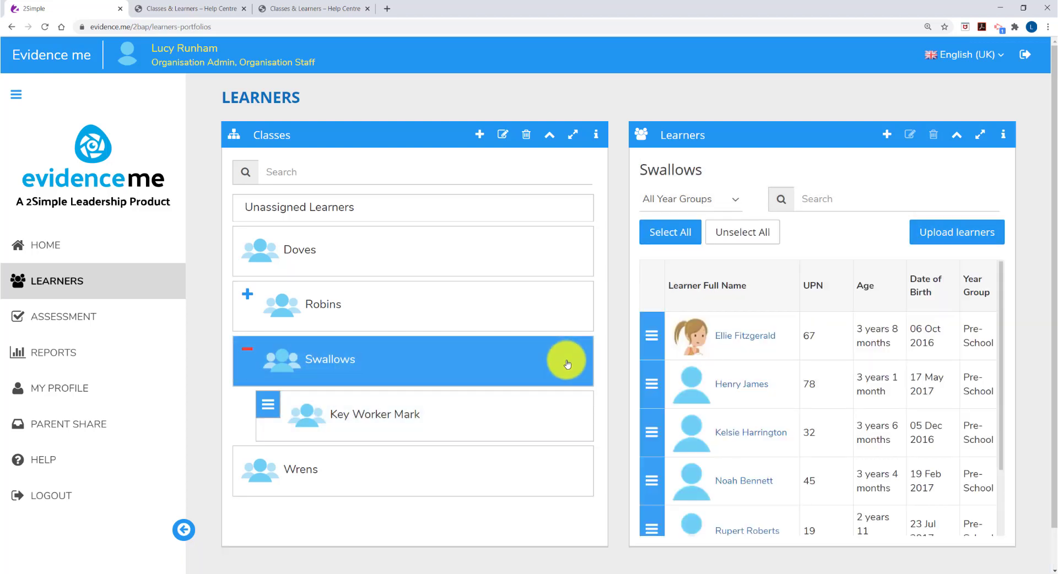
pyautogui.click(568, 418)
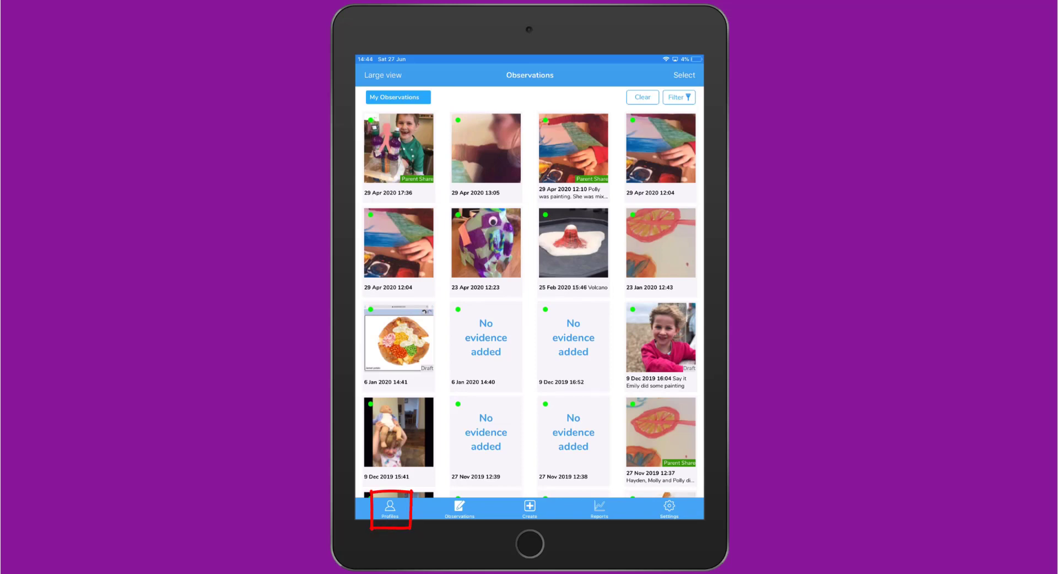
# Step: In Profiles edit mode, open a Doves learner's Edit Learner form to the avatar upload panel
pyautogui.click(390, 508)
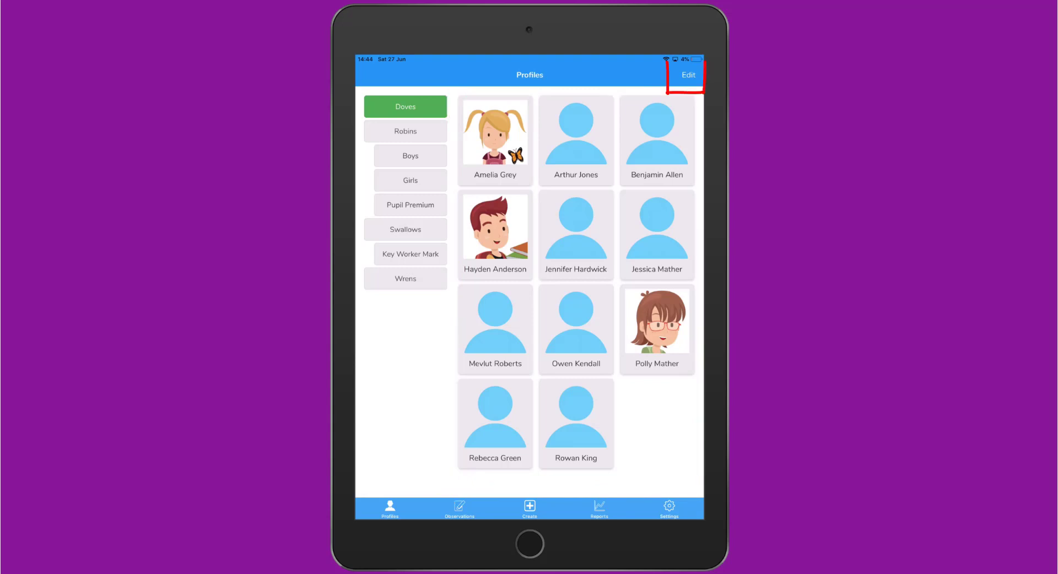
pyautogui.click(688, 75)
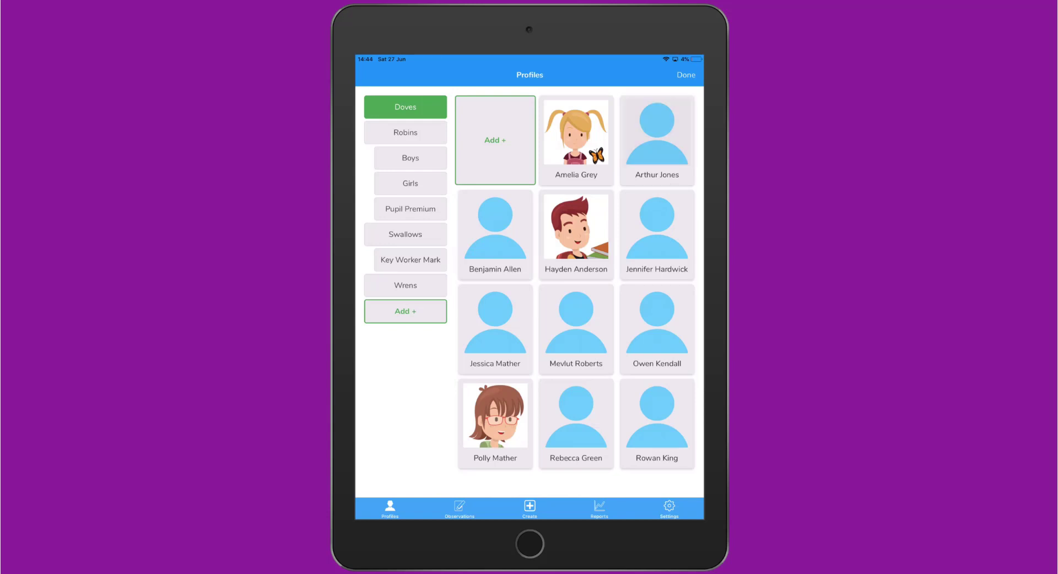
pyautogui.click(656, 140)
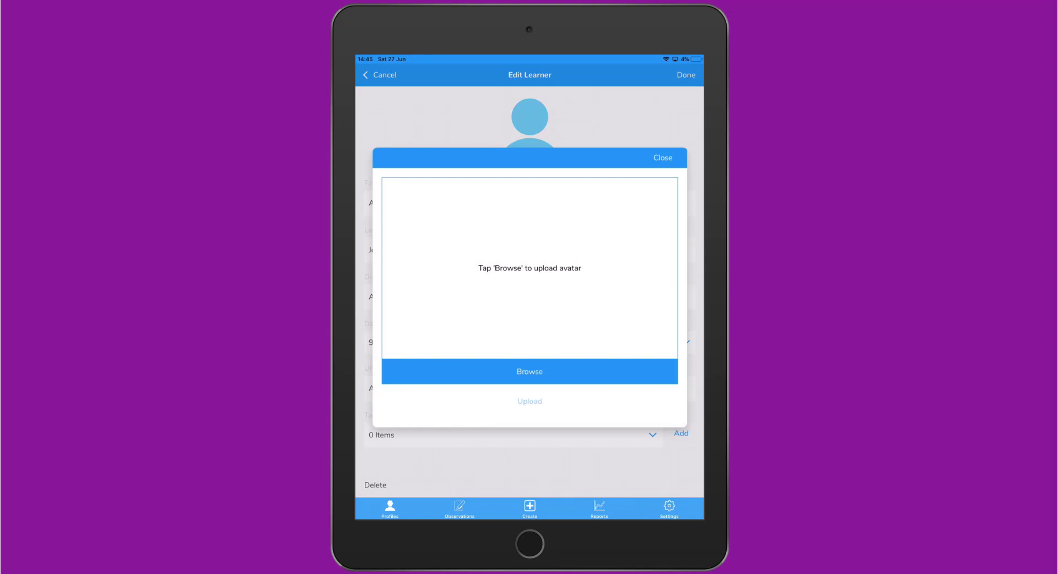
# Step: Choose Browse as the avatar source, then filter Profiles to the Robins class's Boys subgroup
pyautogui.click(617, 372)
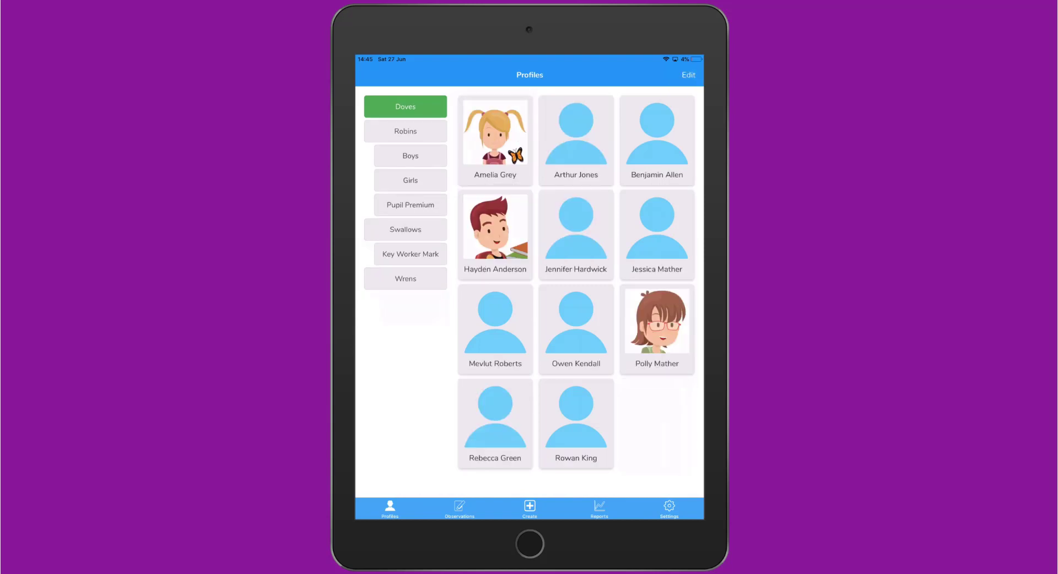
pyautogui.click(406, 131)
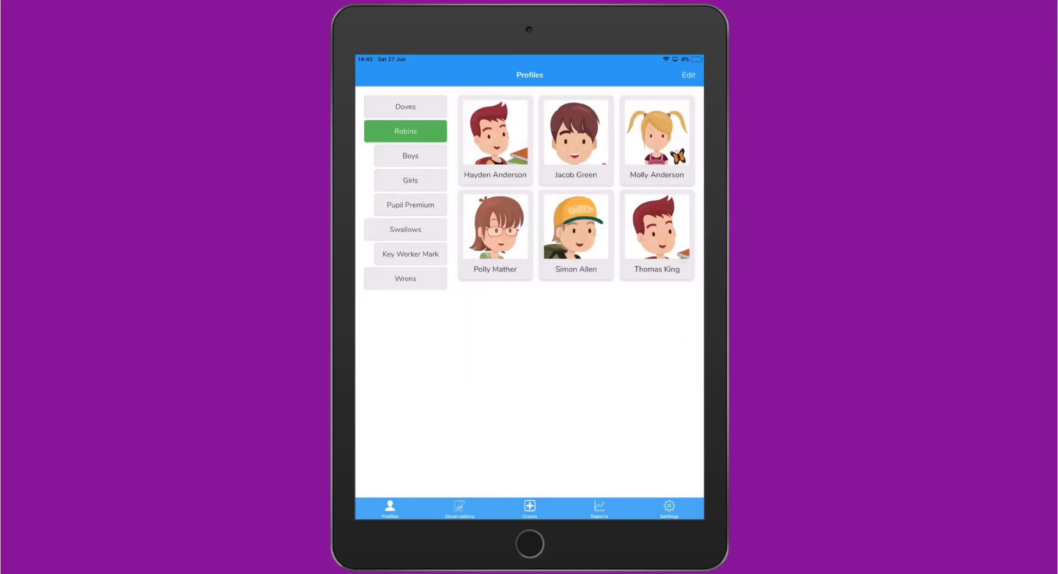
pyautogui.click(411, 156)
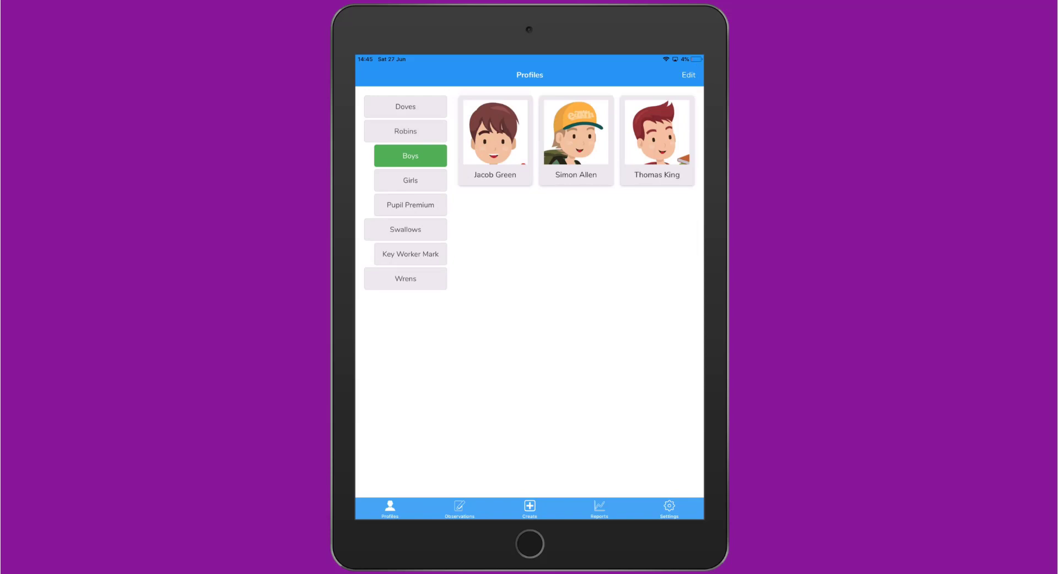